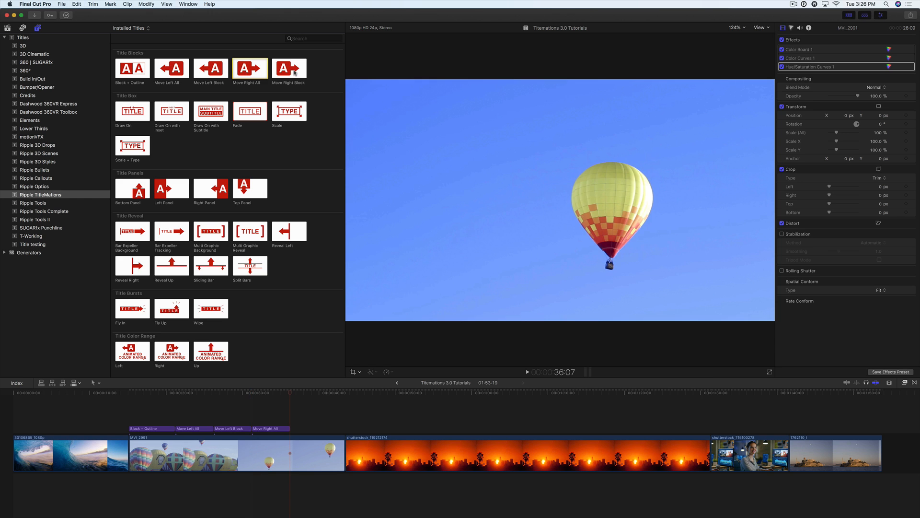
# Connect the Move Right Block title above the balloon clip, directly after the Move Right All title.
pyautogui.press('Right')
pyautogui.press('q')
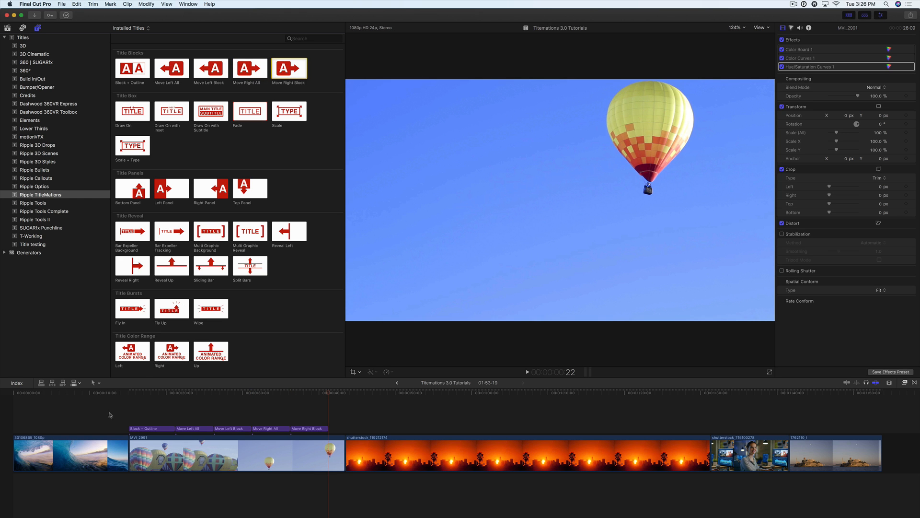
# Preview the Block + Outline title and reposition it in the upper part of the frame, at about X -0.45, Y 0.36.
pyautogui.click(130, 394)
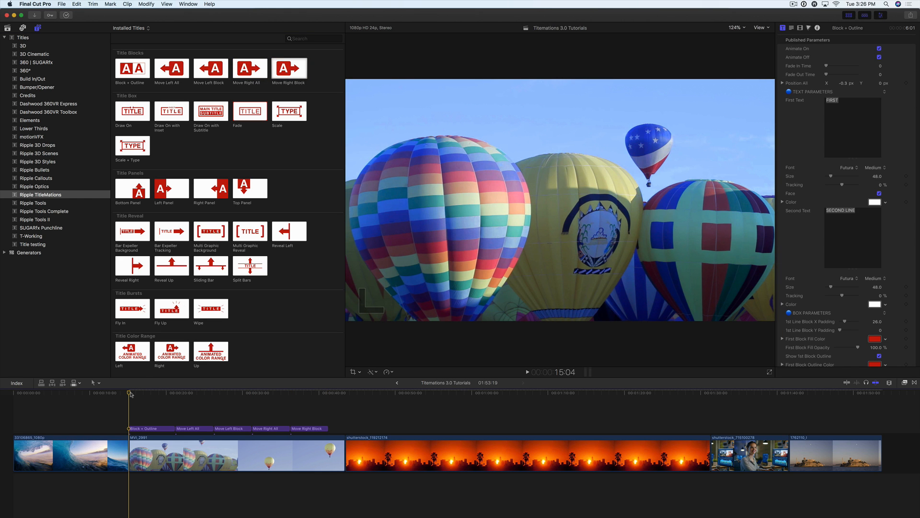
pyautogui.press('space')
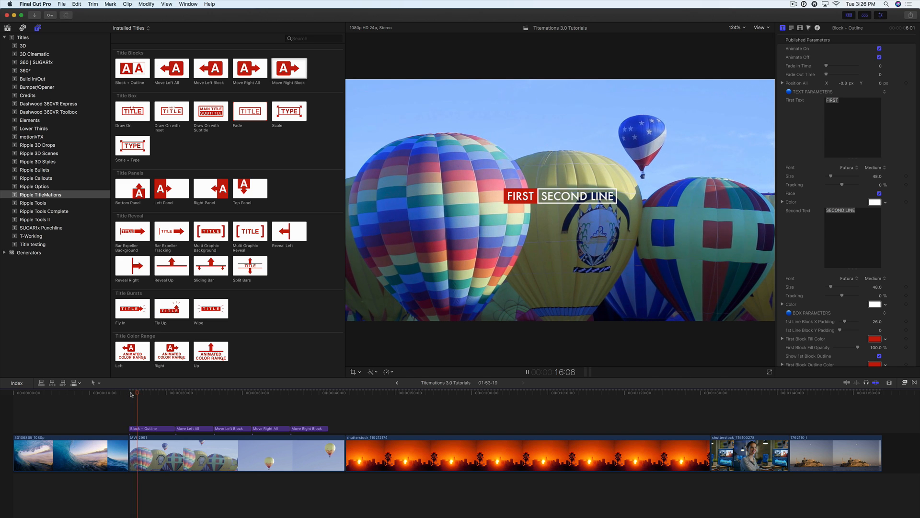
pyautogui.press('space')
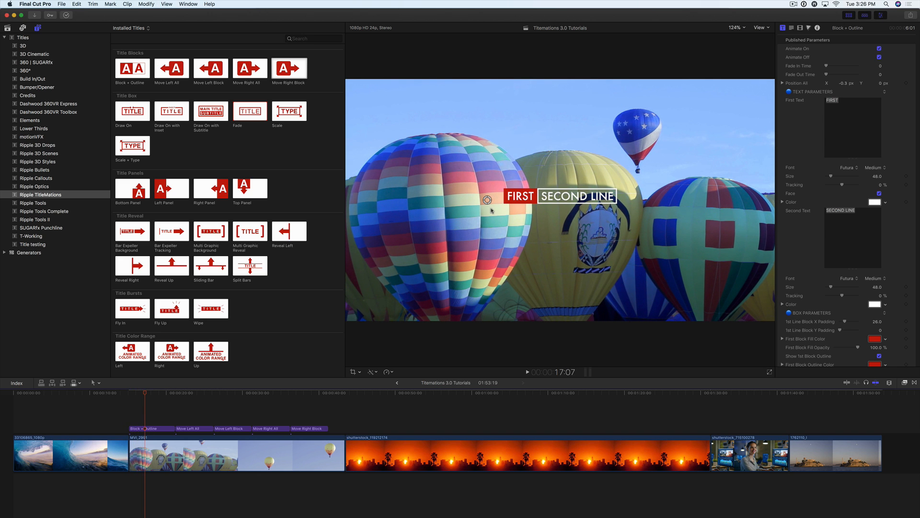
pyautogui.moveTo(487, 201); pyautogui.dragTo(387, 115)
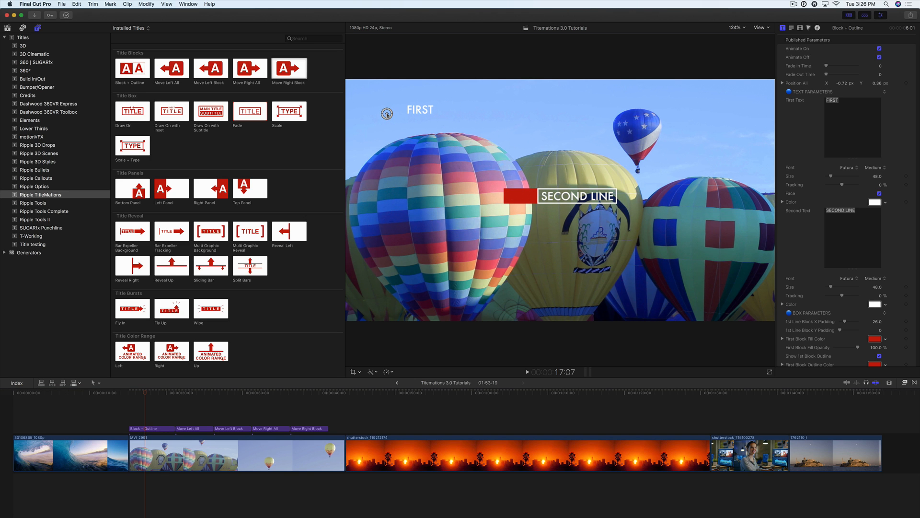
pyautogui.click(143, 394)
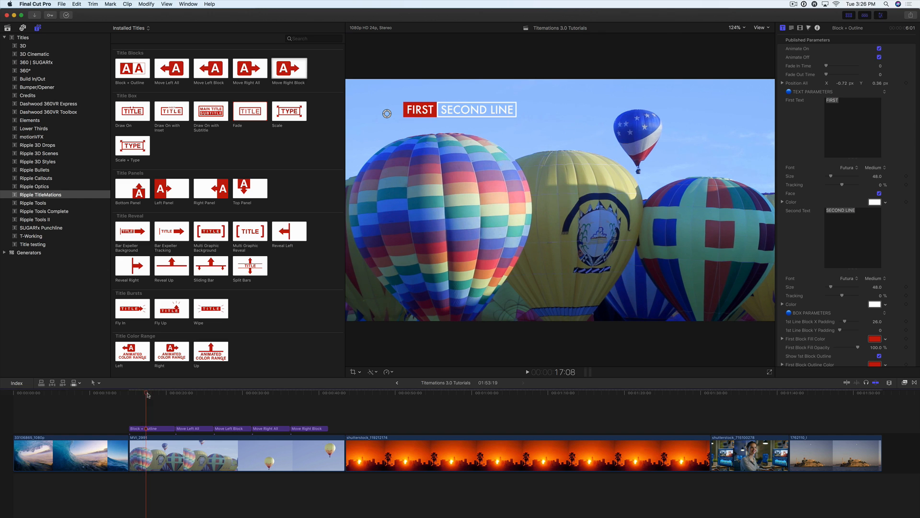
pyautogui.moveTo(143, 395); pyautogui.dragTo(142, 395)
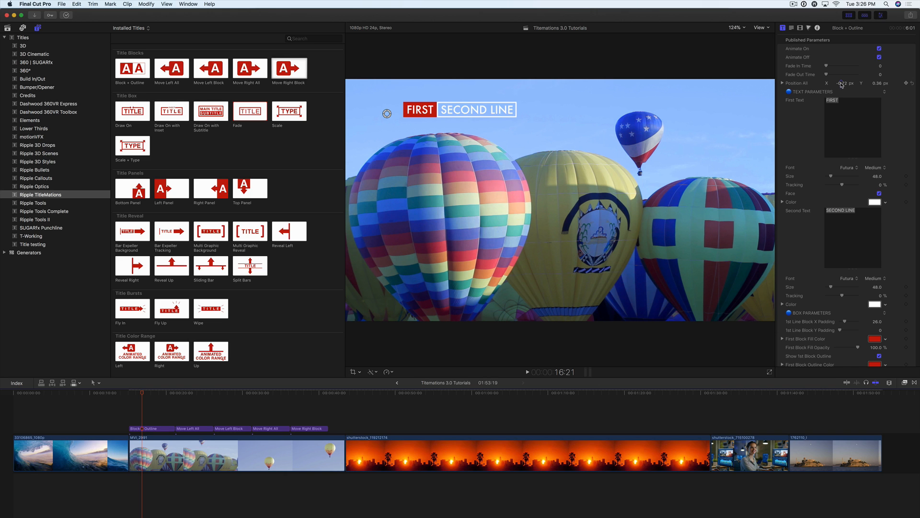
pyautogui.moveTo(841, 84); pyautogui.dragTo(842, 71)
pyautogui.click(143, 393)
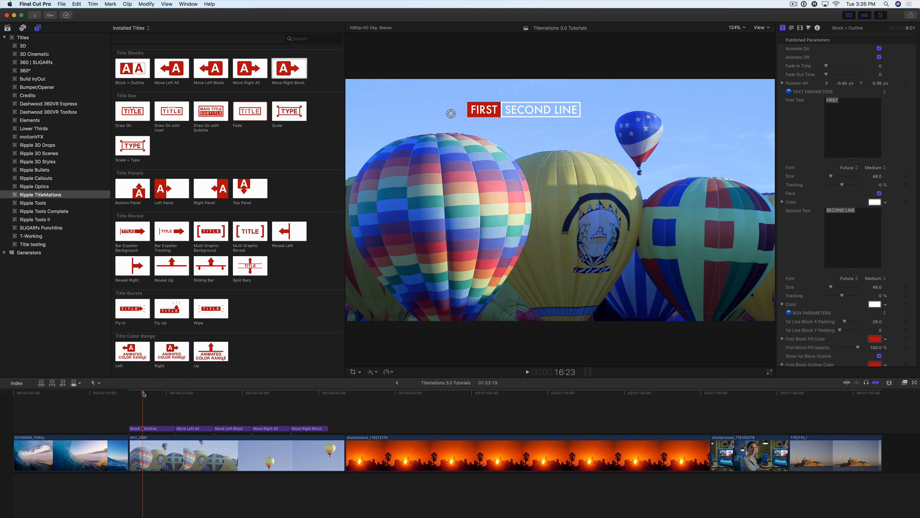
# Replace the title's first text with WELCOME and its second text with TO TITLEMATIONS.
pyautogui.scroll(-1, 811, 116)
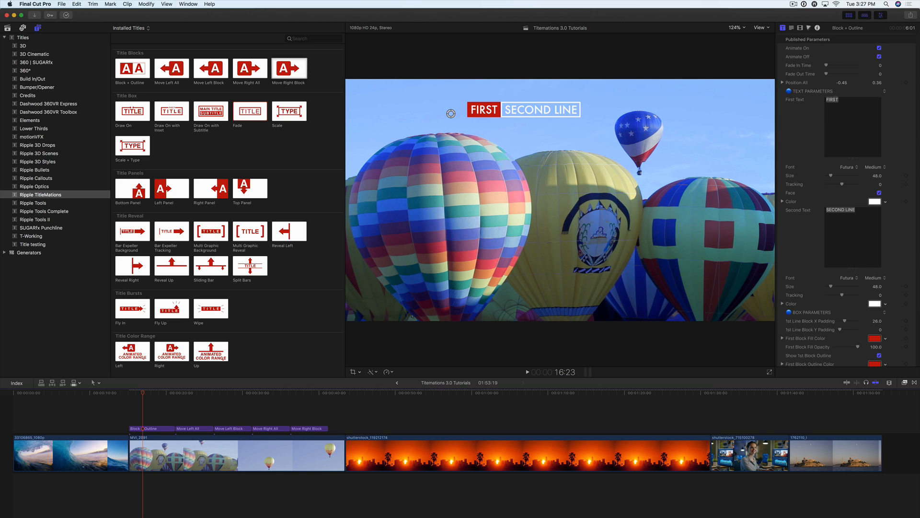
pyautogui.click(848, 101)
pyautogui.press('cmd+a')
pyautogui.write('WEL')
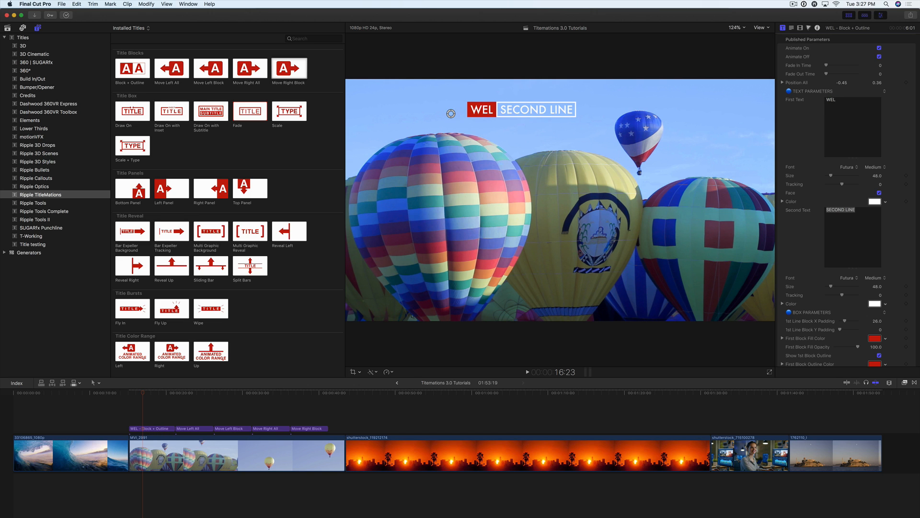
pyautogui.press('BackSpace')
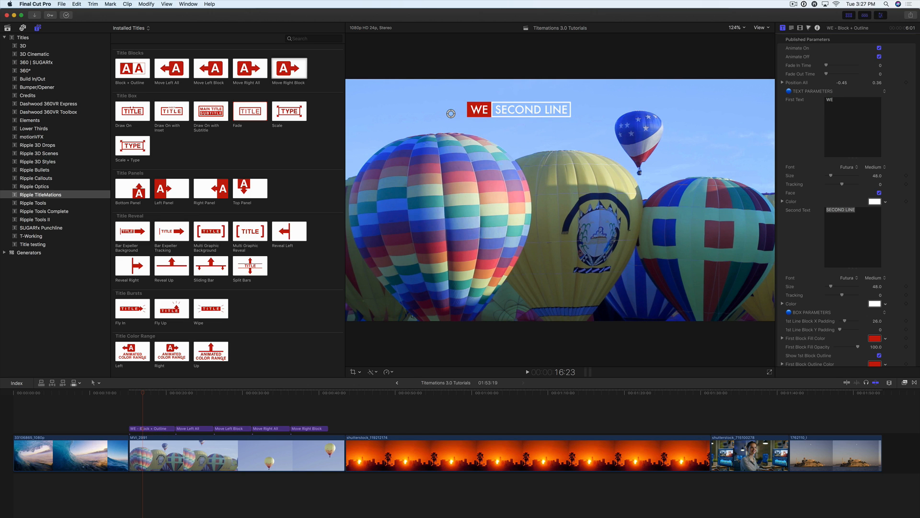
pyautogui.write('LCOME')
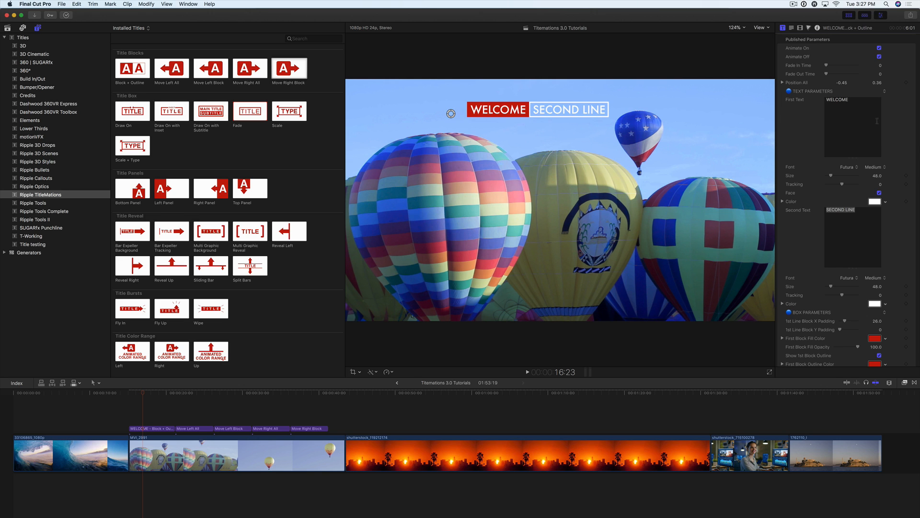
pyautogui.moveTo(858, 208); pyautogui.dragTo(817, 209)
pyautogui.write('TO TITLEM')
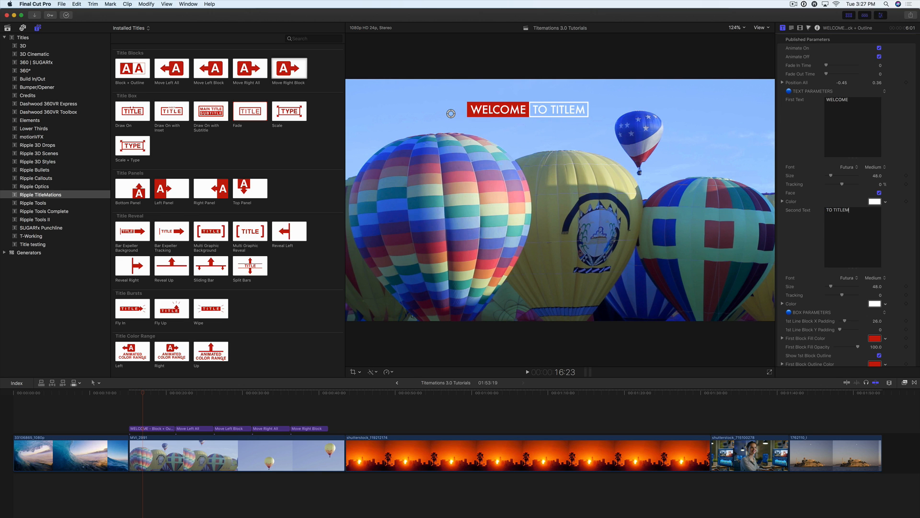
pyautogui.write('ATIONS')
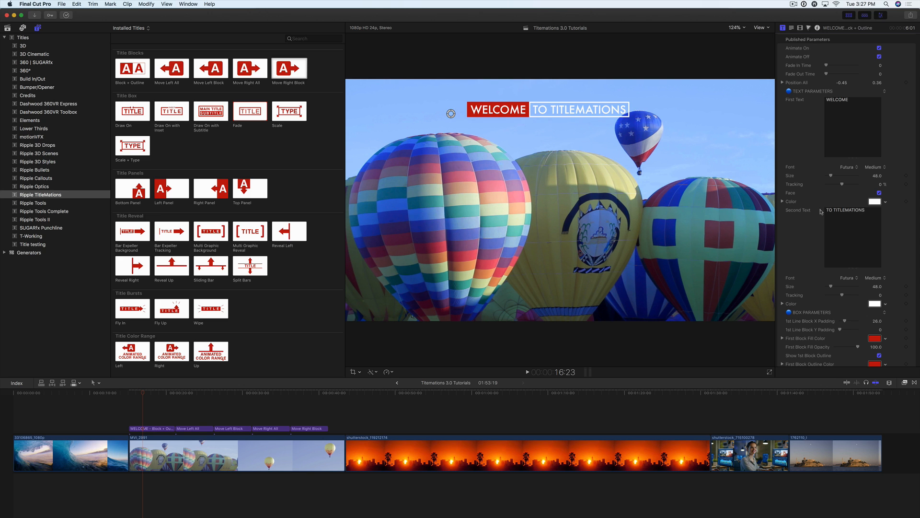
# Format the first text in Goshen at size 67 with about 5.23% tracking, and set the second text's size to 71.
pyautogui.click(853, 170)
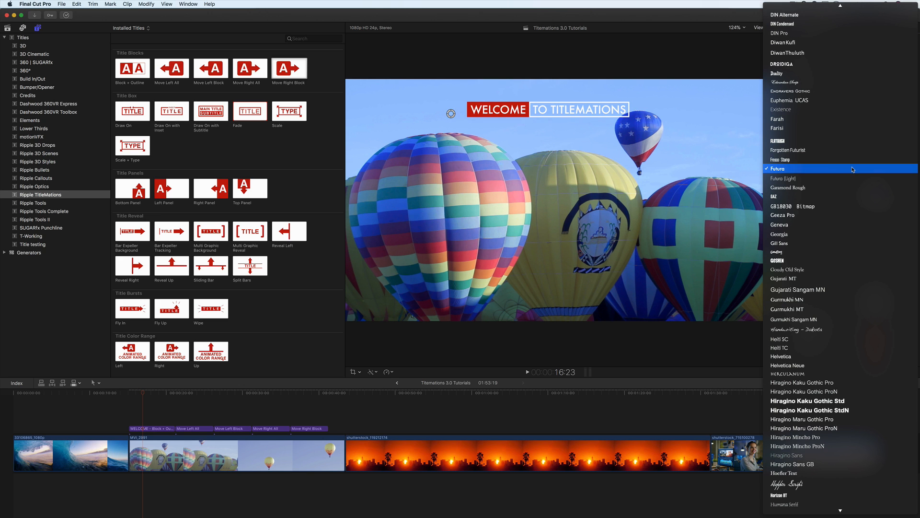
pyautogui.click(805, 261)
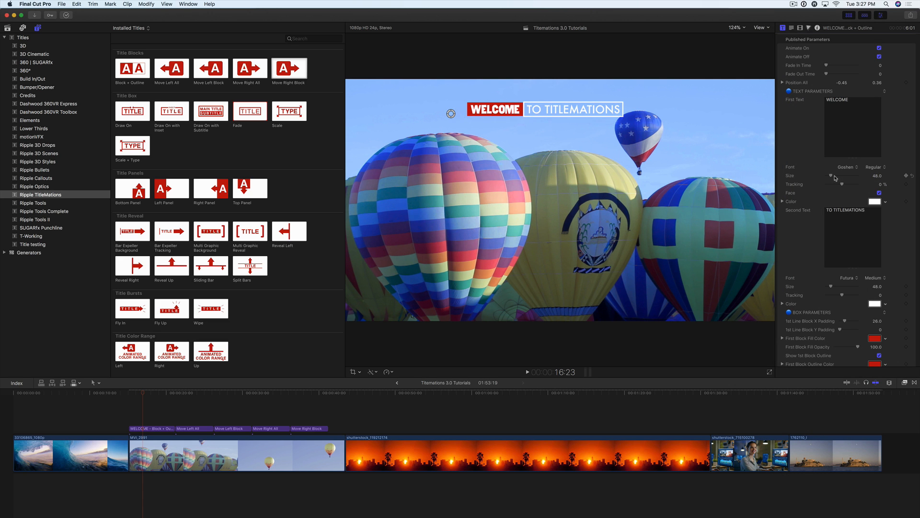
pyautogui.moveTo(834, 177); pyautogui.dragTo(832, 177)
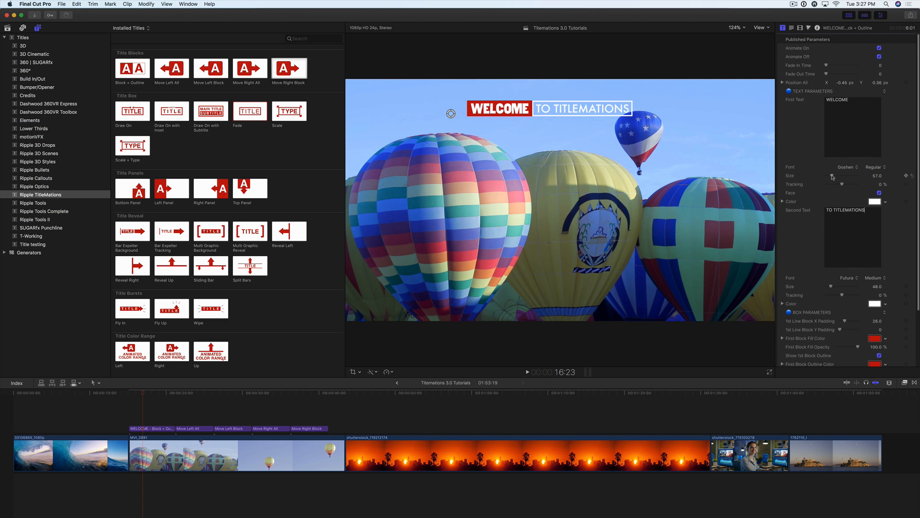
pyautogui.moveTo(832, 175); pyautogui.dragTo(834, 175)
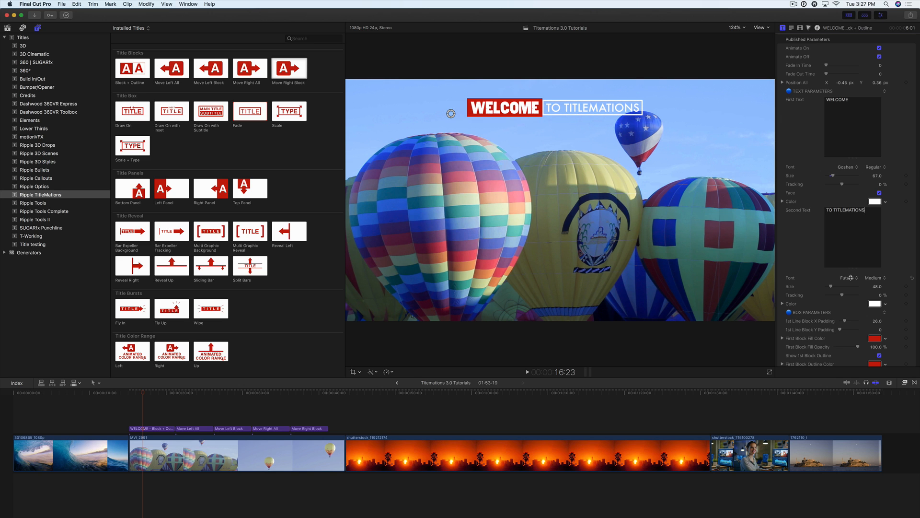
pyautogui.moveTo(877, 287); pyautogui.dragTo(883, 286)
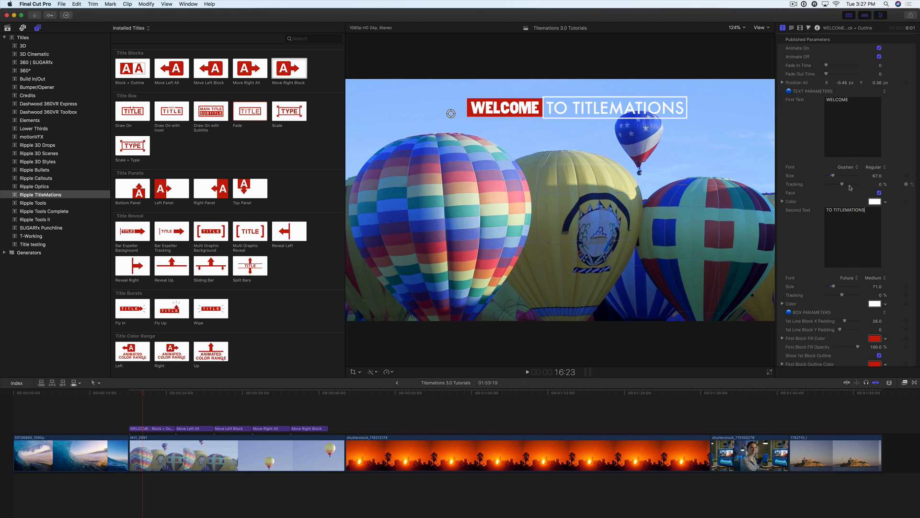
pyautogui.moveTo(844, 186); pyautogui.dragTo(845, 186)
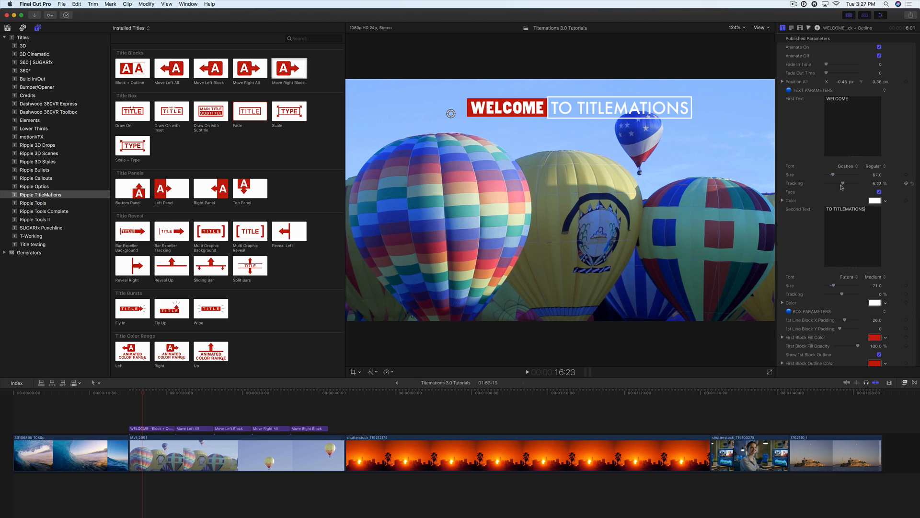
# Change the second text's color to dark blue.
pyautogui.scroll(-1, 826, 189)
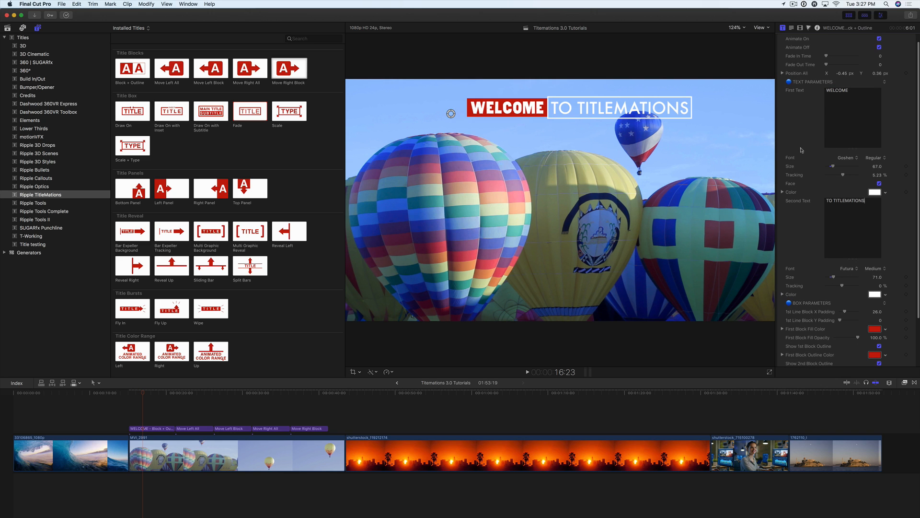
pyautogui.scroll(-1, 803, 219)
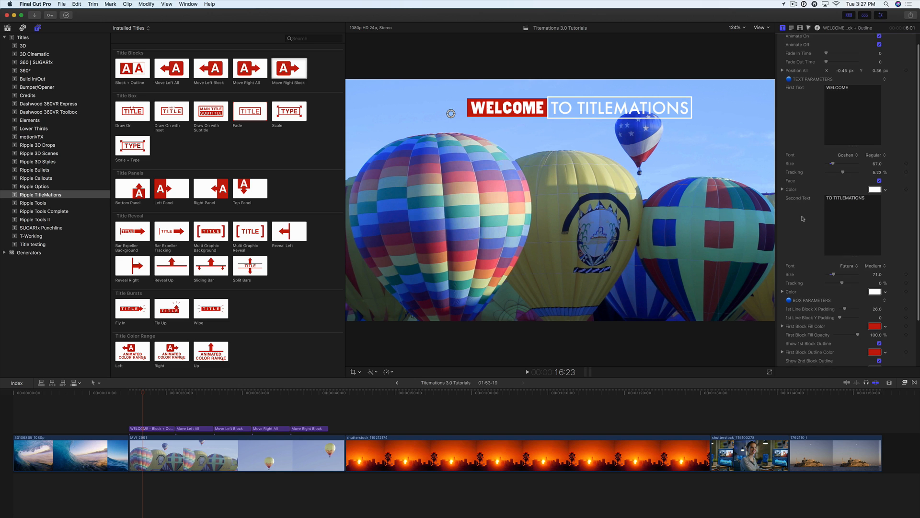
pyautogui.scroll(-1, 803, 219)
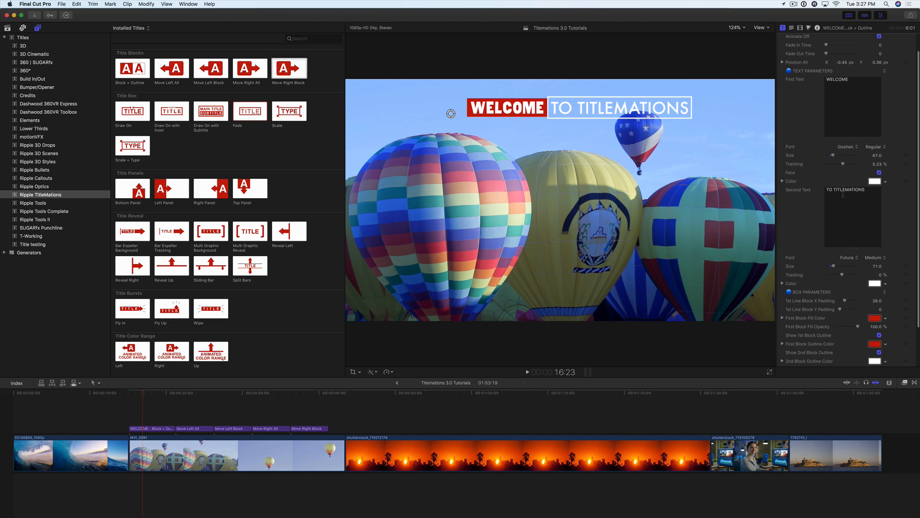
pyautogui.click(886, 284)
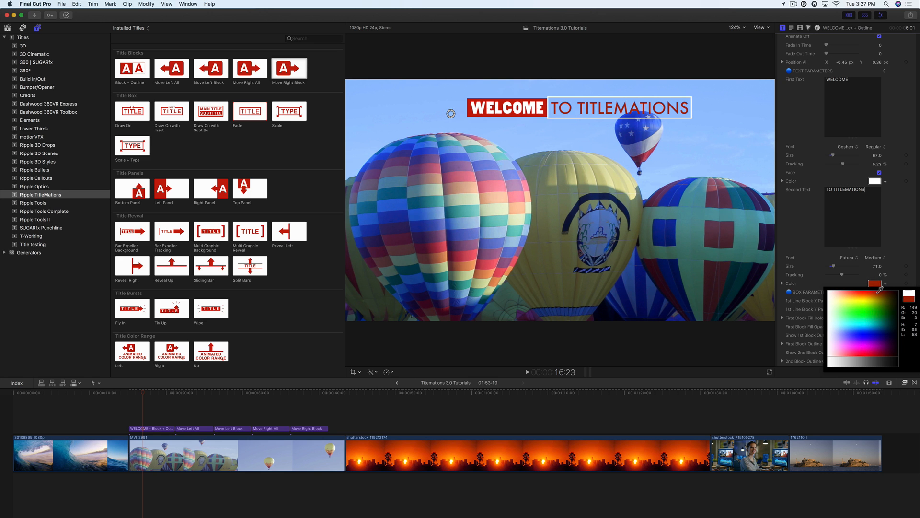
pyautogui.click(865, 317)
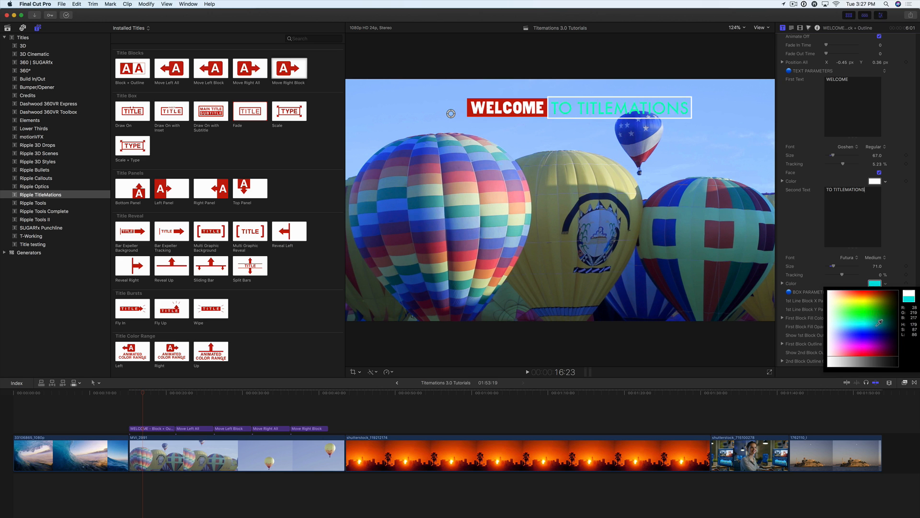
pyautogui.click(879, 328)
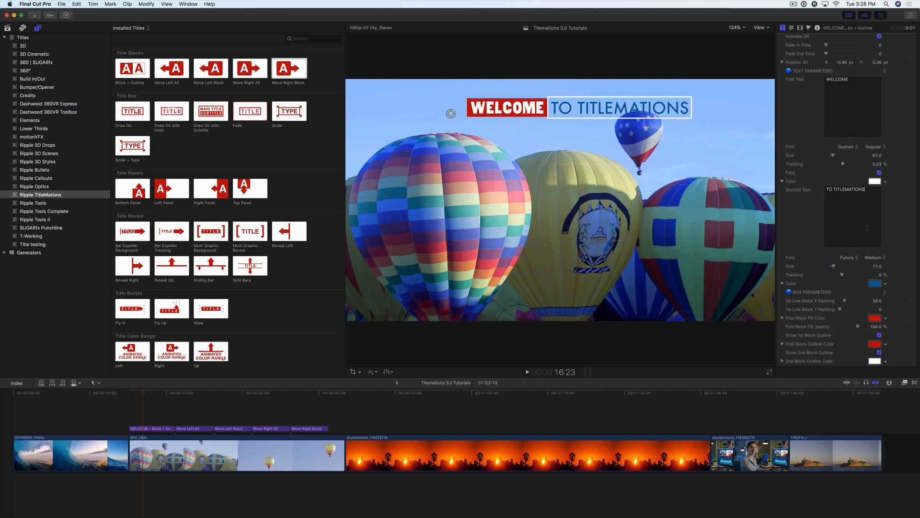
# Set the first line block's X padding to 24 and its Y padding to about 17.3.
pyautogui.scroll(-1, 842, 297)
pyautogui.scroll(-1, 843, 297)
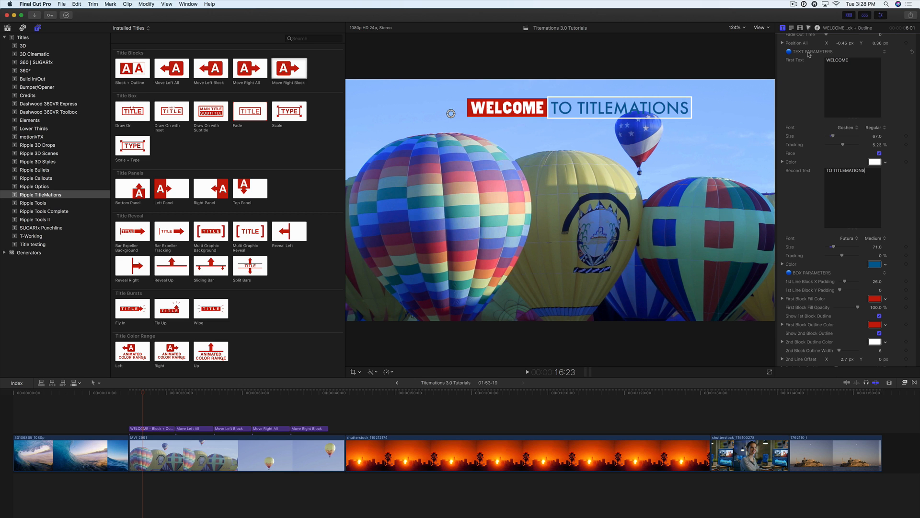
pyautogui.scroll(-2, 815, 280)
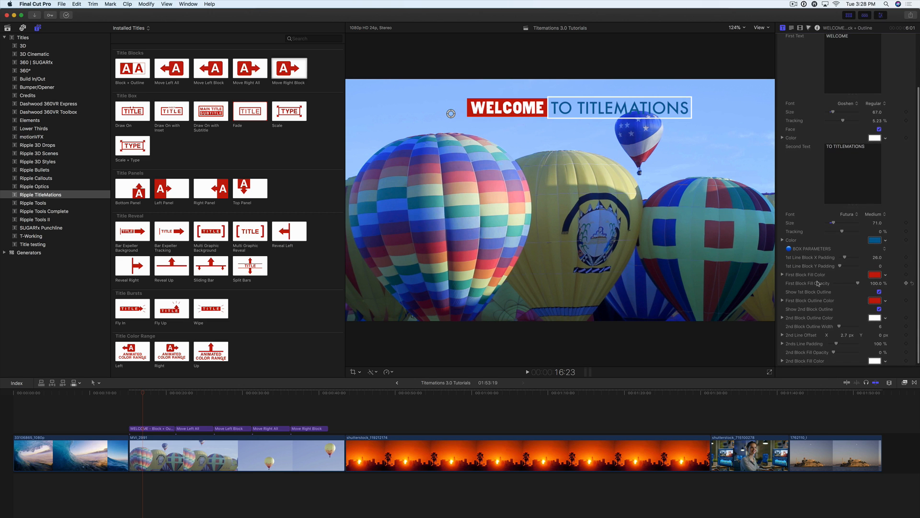
pyautogui.moveTo(877, 259); pyautogui.dragTo(875, 257)
pyautogui.moveTo(881, 266); pyautogui.dragTo(857, 271)
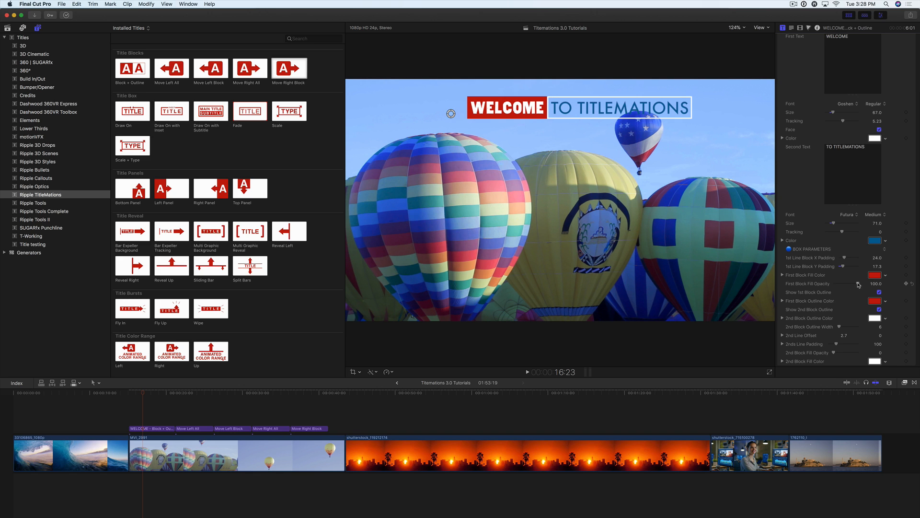
# Try out the first block's fill opacity and its outline visibility.
pyautogui.moveTo(858, 285)
pyautogui.mouseDown()
pyautogui.moveTo(824, 285)
pyautogui.moveTo(867, 285)
pyautogui.mouseUp()
pyautogui.scroll(-1, 866, 285)
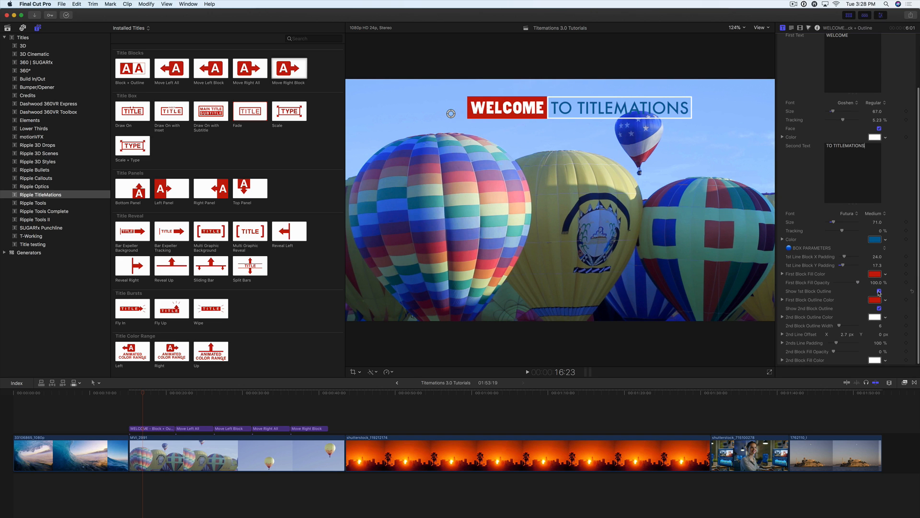
pyautogui.click(879, 291)
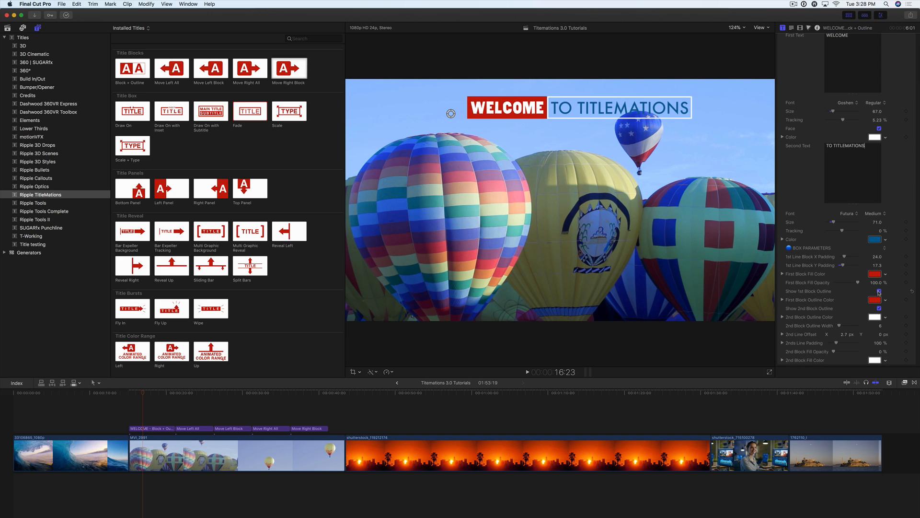
# Change the first block's fill color to yellow and copy that color to the first block's outline.
pyautogui.click(885, 275)
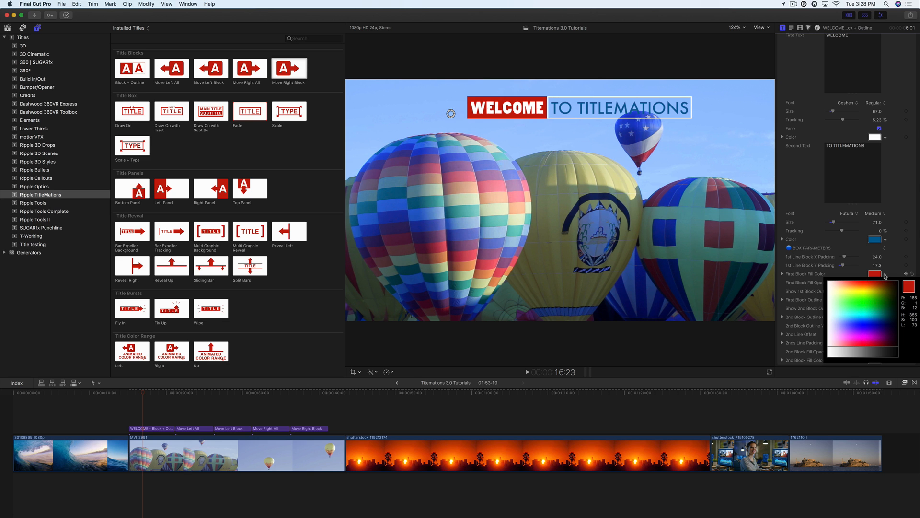
pyautogui.click(877, 287)
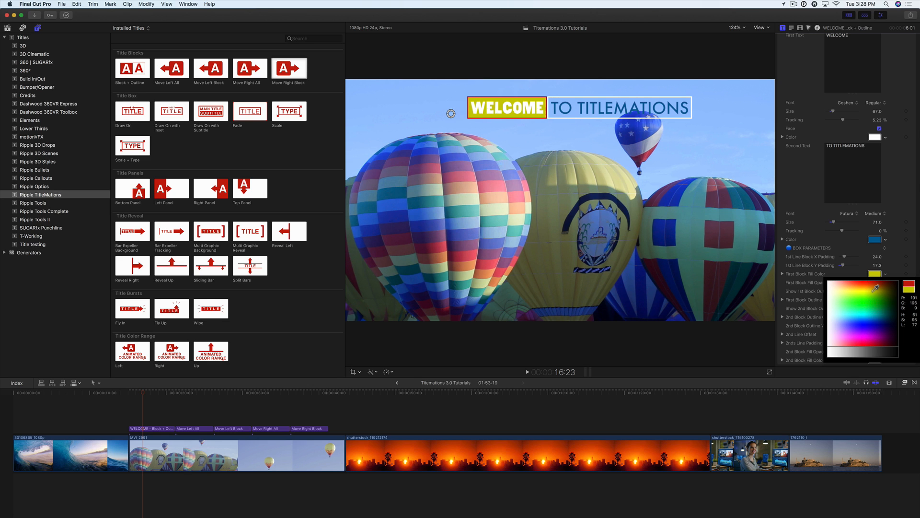
pyautogui.click(873, 292)
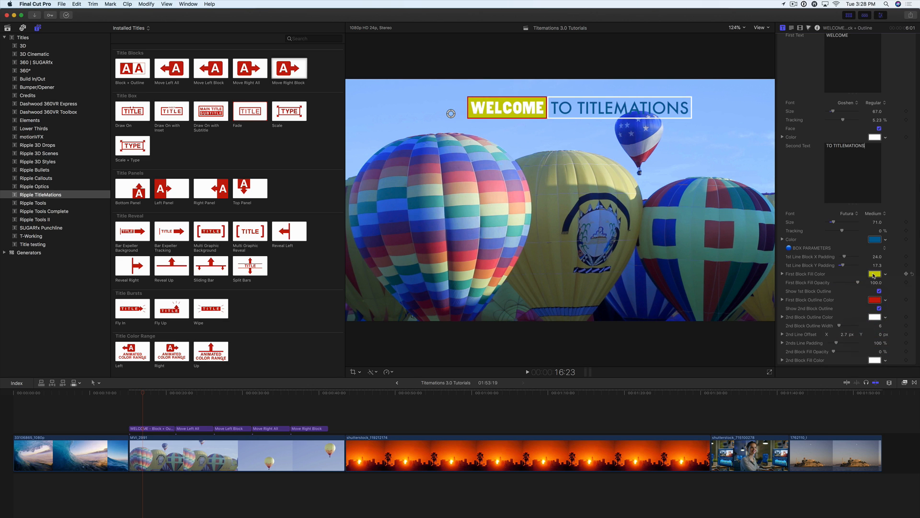
pyautogui.moveTo(874, 276); pyautogui.dragTo(874, 301)
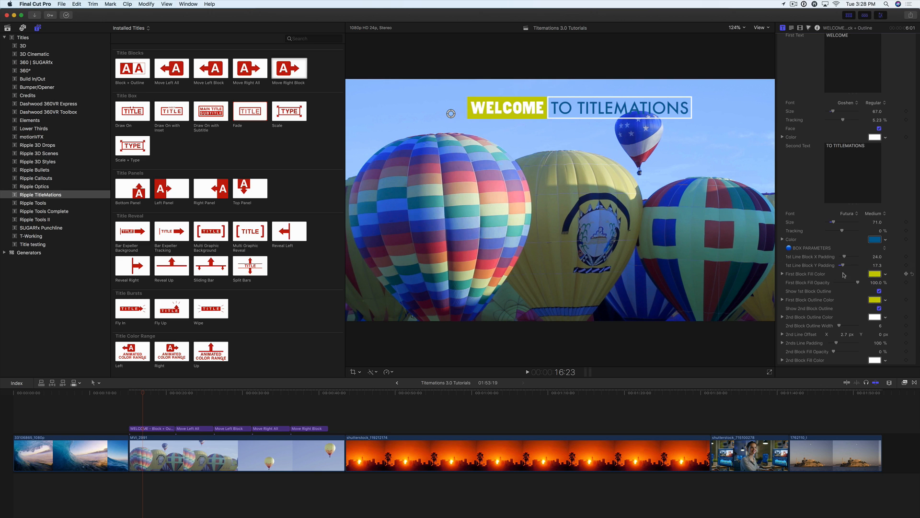
# Change the first block's fill color to blue and copy that color to the first block's outline.
pyautogui.click(885, 274)
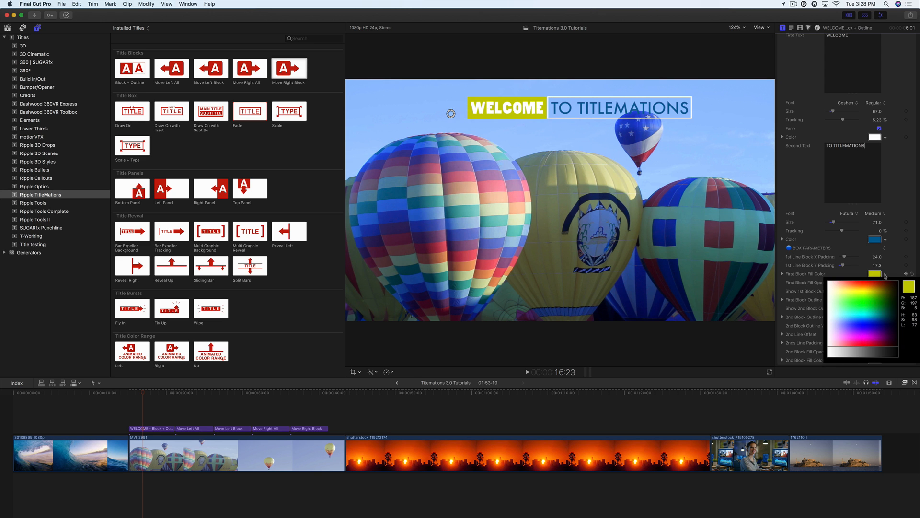
pyautogui.click(877, 320)
pyautogui.moveTo(876, 275); pyautogui.dragTo(875, 300)
# Try out the second block's outline width and the second line's offset.
pyautogui.scroll(-1, 832, 312)
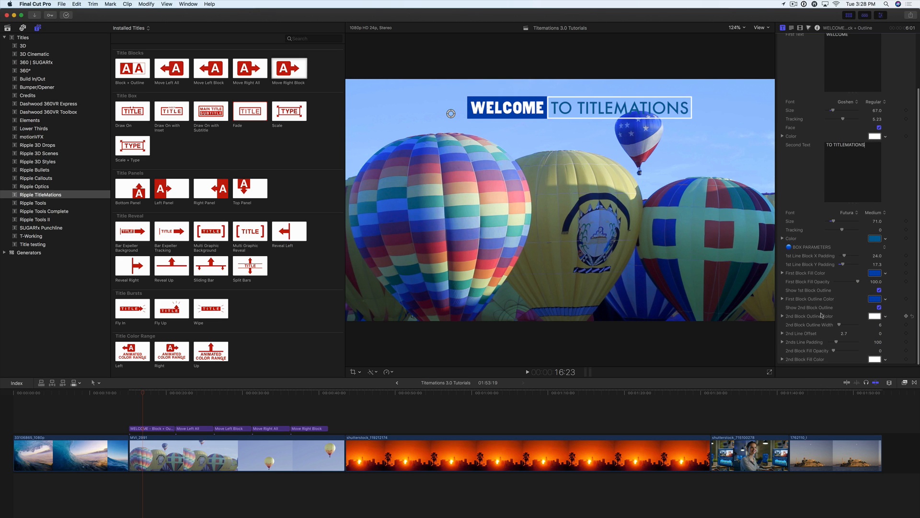
pyautogui.scroll(-1, 863, 320)
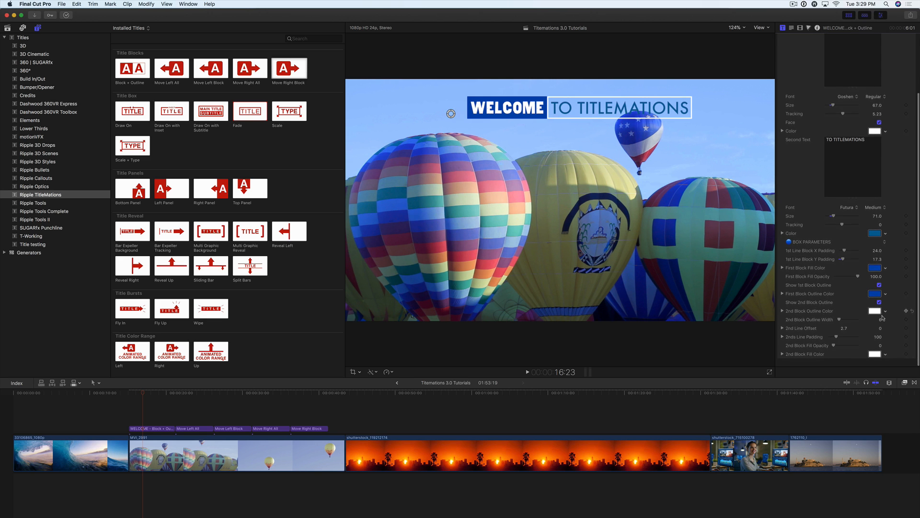
pyautogui.moveTo(840, 325); pyautogui.dragTo(841, 325)
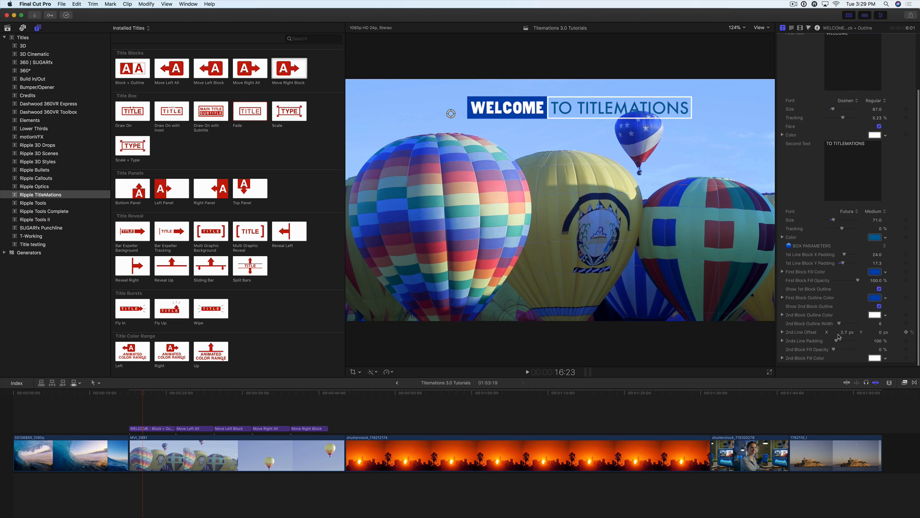
pyautogui.moveTo(844, 331); pyautogui.dragTo(881, 332)
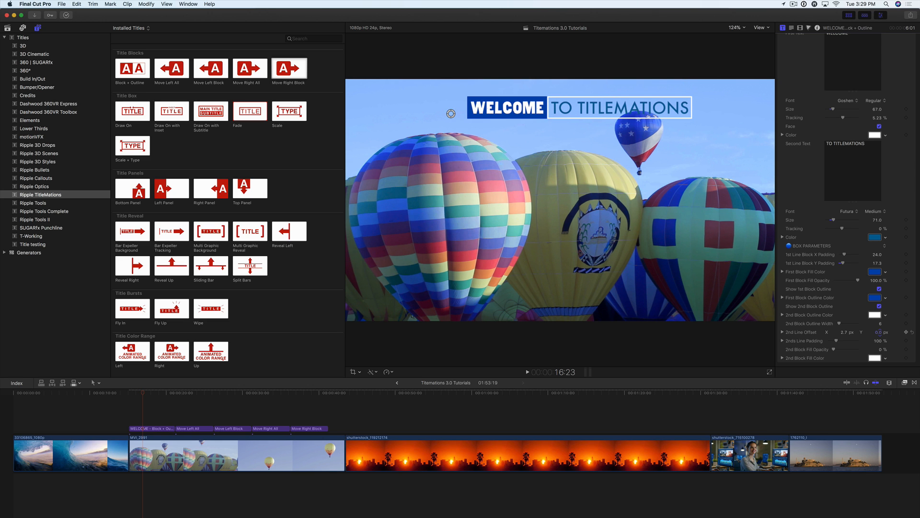
# Raise the second block's fill opacity to 100% and play the Block + Outline title from its start.
pyautogui.scroll(-1, 849, 340)
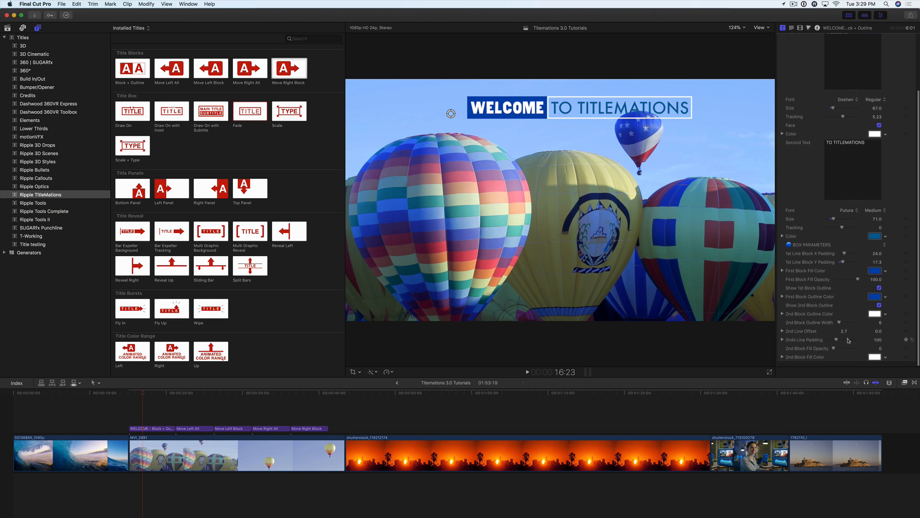
pyautogui.moveTo(835, 350); pyautogui.dragTo(875, 350)
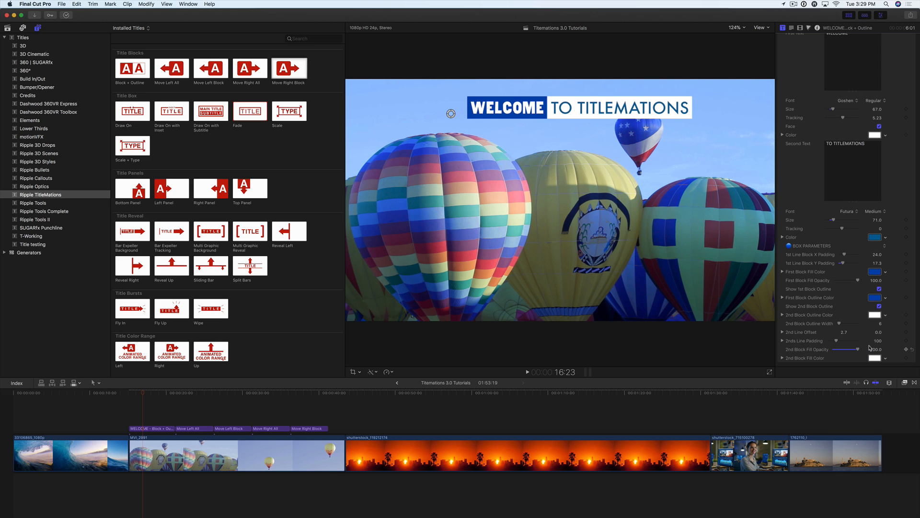
pyautogui.click(129, 393)
pyautogui.press('space')
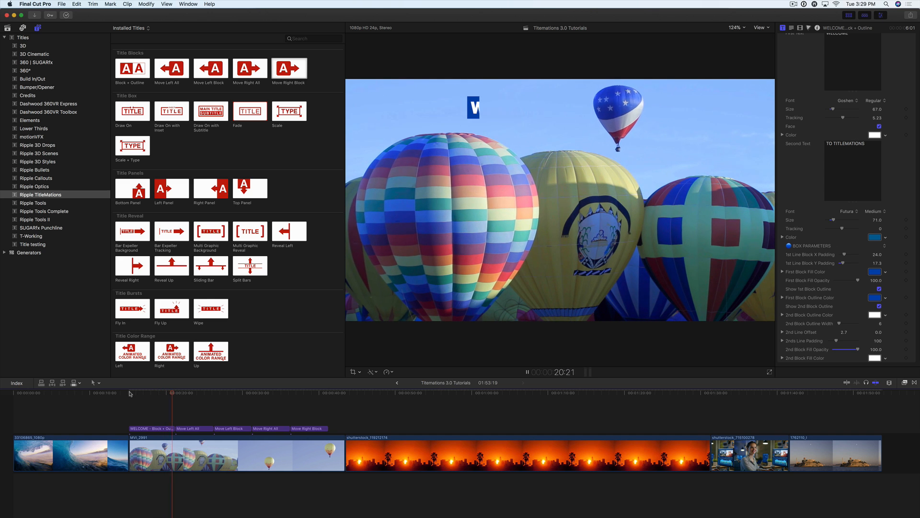
pyautogui.press('space')
# Play the Move Left All title and park the playhead where its full text is displayed.
pyautogui.moveTo(177, 394); pyautogui.dragTo(175, 394)
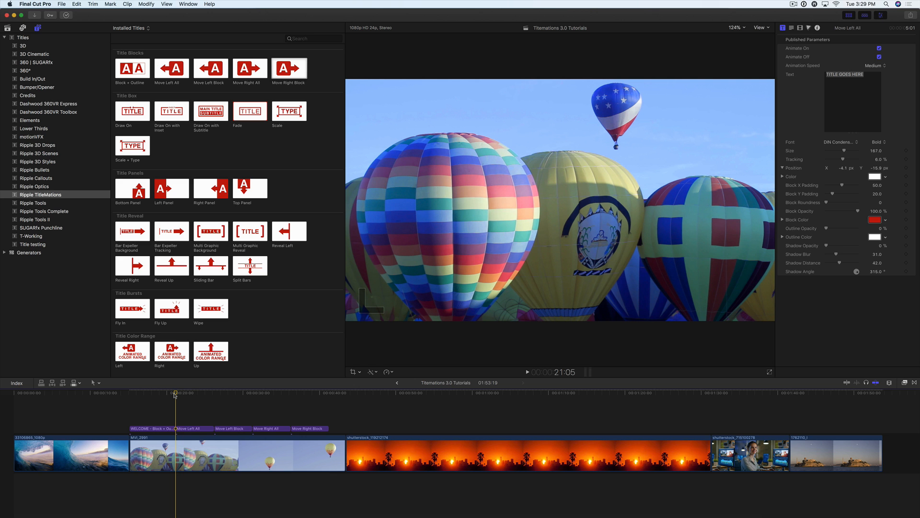
pyautogui.press('space')
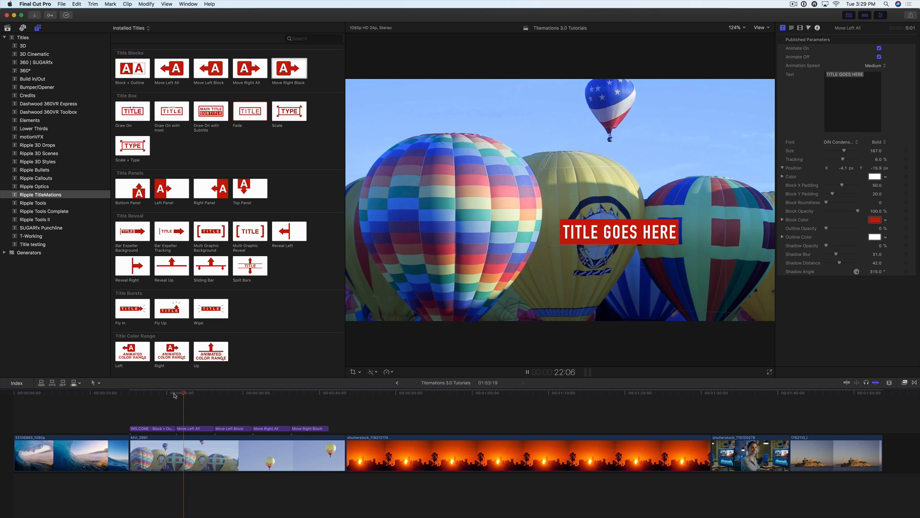
pyautogui.press('space')
pyautogui.moveTo(188, 395)
pyautogui.mouseDown()
pyautogui.moveTo(174, 396)
pyautogui.moveTo(194, 398)
pyautogui.mouseUp()
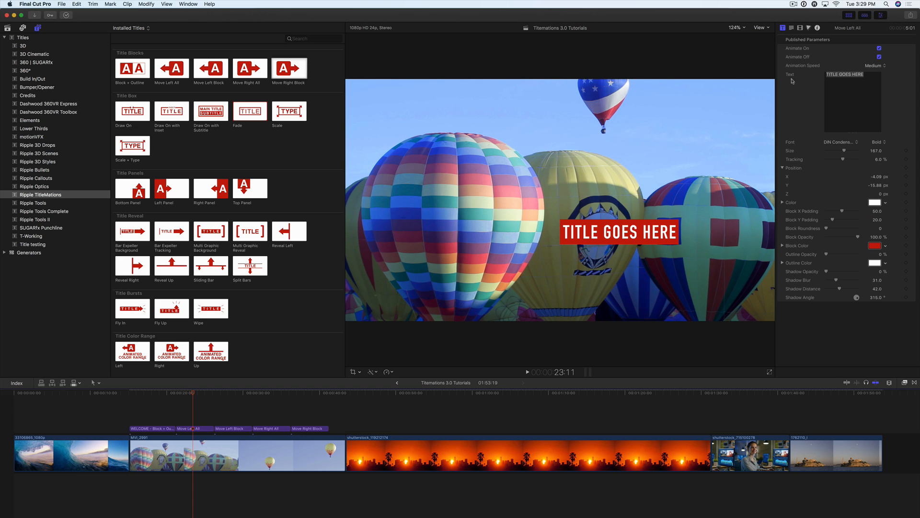
# Set the Move Left All title's animation speed to Slow and replace its text with BALLOON.
pyautogui.click(873, 67)
pyautogui.click(874, 60)
pyautogui.moveTo(866, 75); pyautogui.dragTo(818, 75)
pyautogui.write('B')
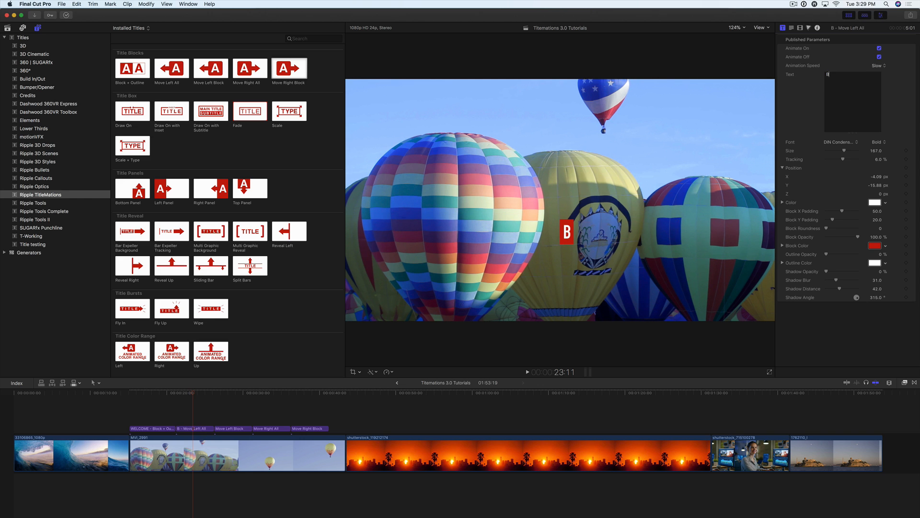
pyautogui.write('ALLOON')
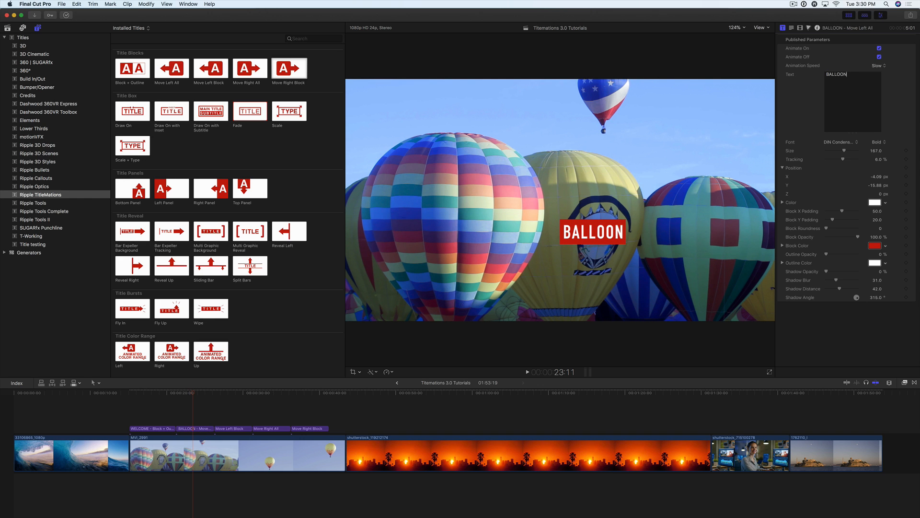
# Change the BALLOON text's font to Existence Light, with size 218 and tracking about 19.6%.
pyautogui.click(844, 146)
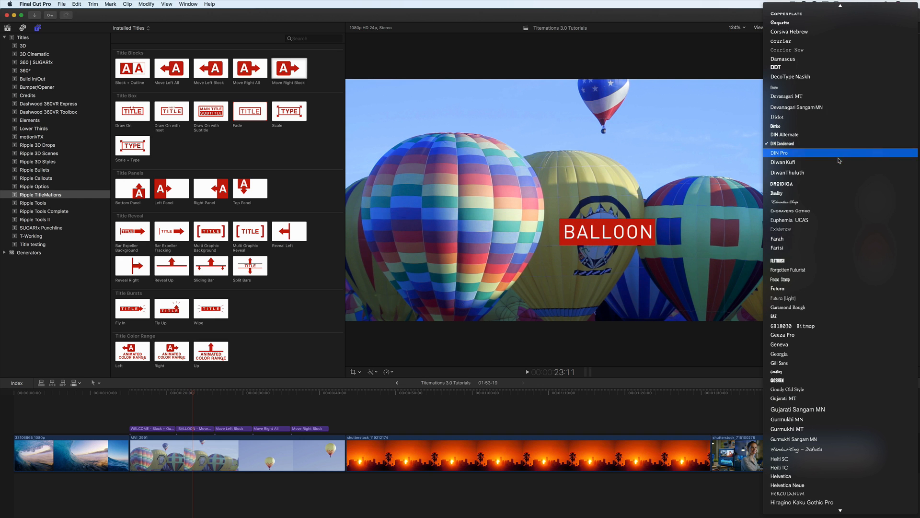
pyautogui.click(810, 230)
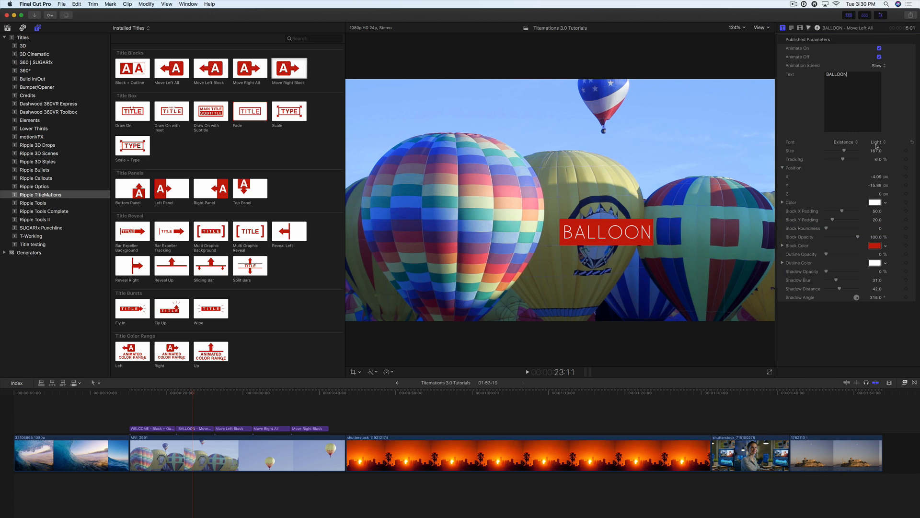
pyautogui.moveTo(844, 151); pyautogui.dragTo(846, 161)
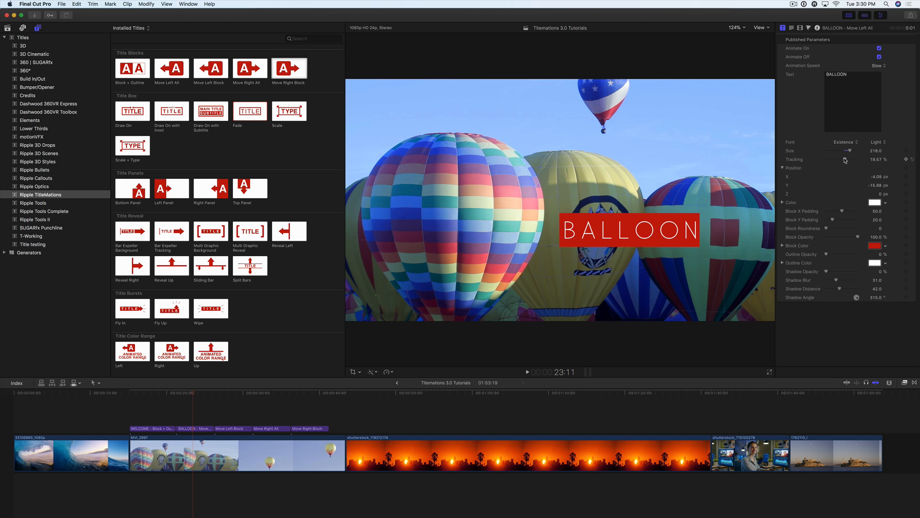
# Add FESTIVAL as a second line below BALLOON and center-align the text.
pyautogui.press('Return')
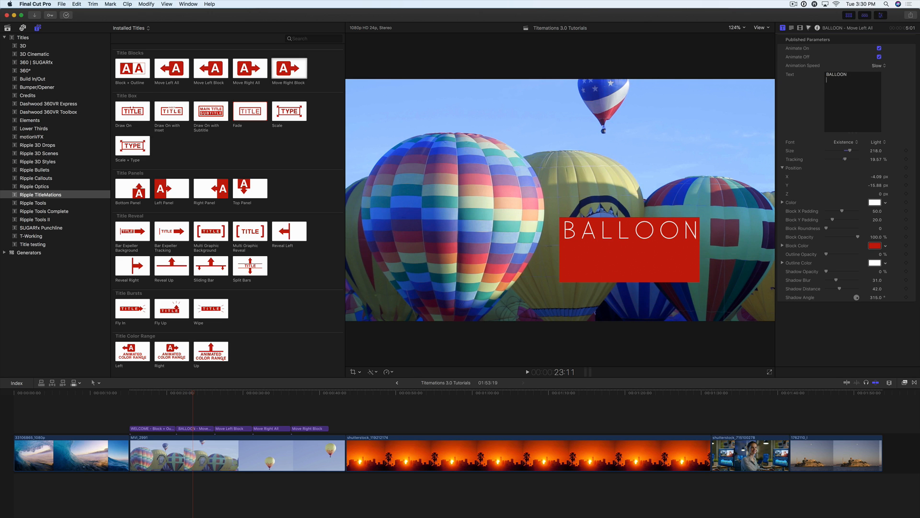
pyautogui.write('FESTIVAL')
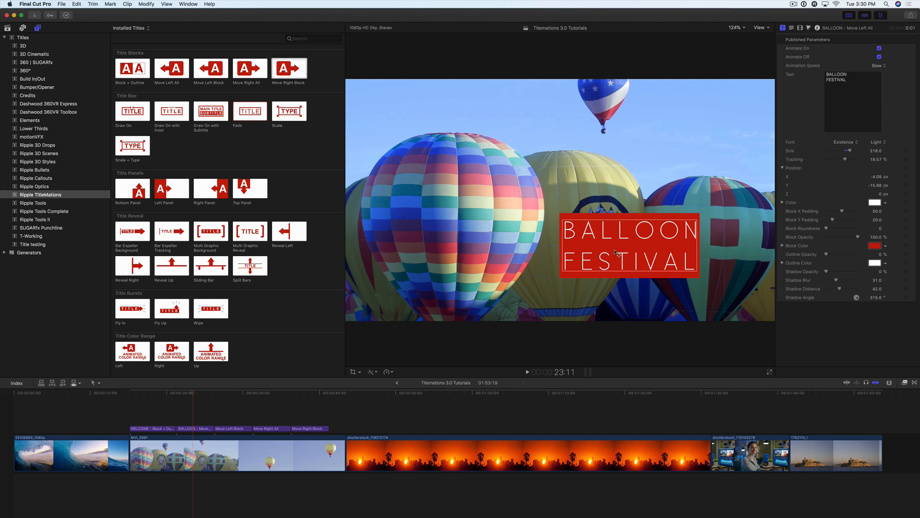
pyautogui.click(791, 28)
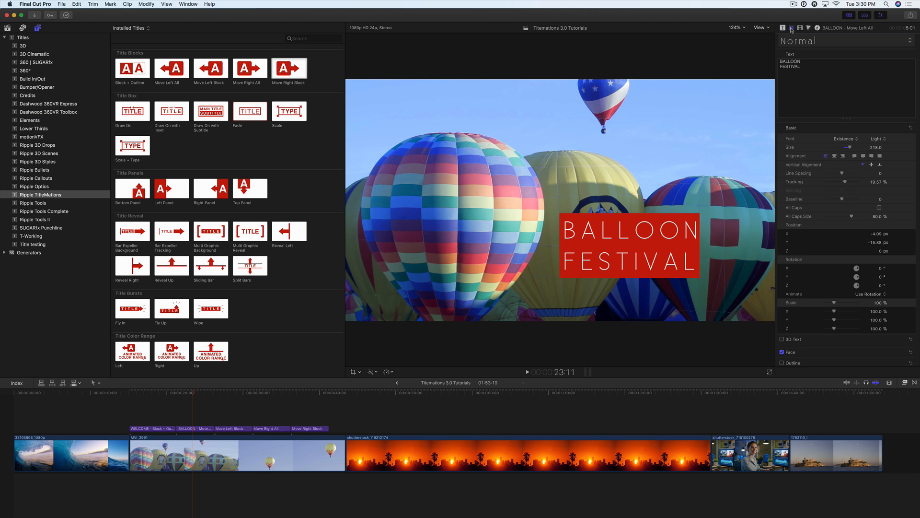
pyautogui.click(834, 156)
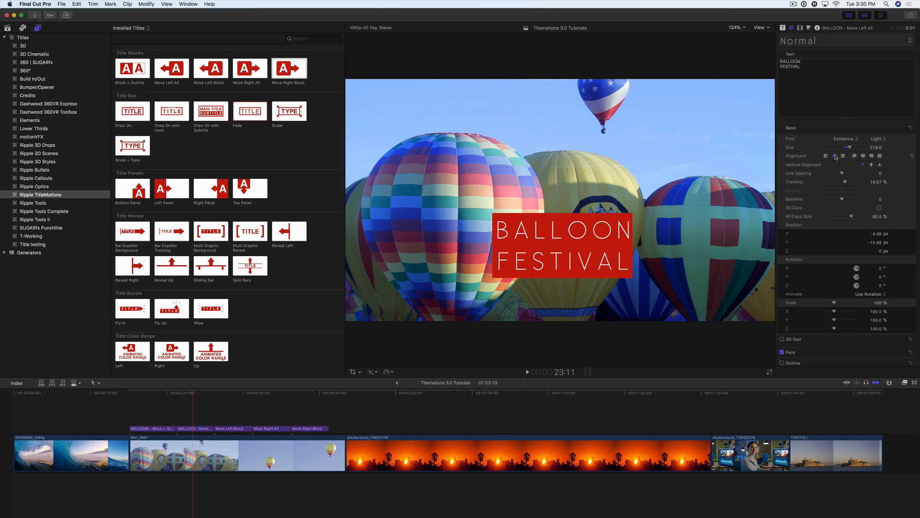
# Move the BALLOON FESTIVAL title to the picture's upper-left area, about X -51.4 and Y 32.1, and play its animation.
pyautogui.click(783, 28)
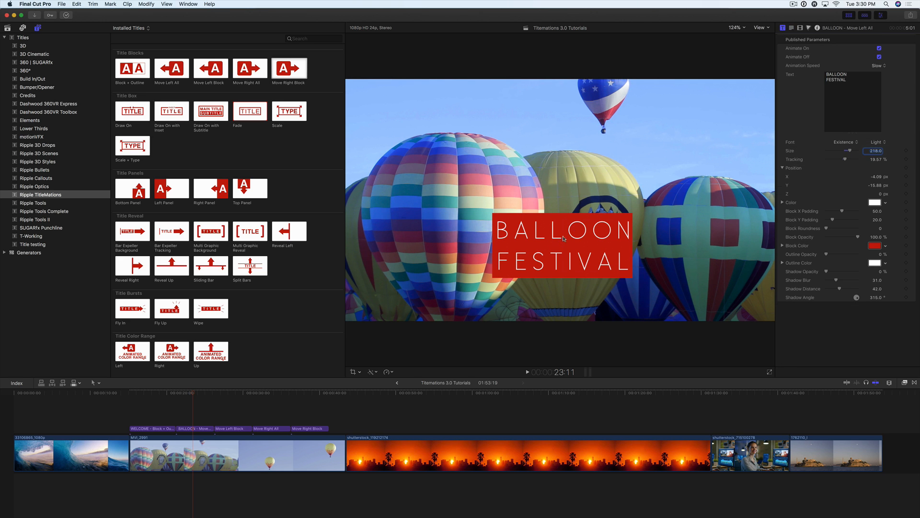
pyautogui.moveTo(564, 238); pyautogui.dragTo(459, 118)
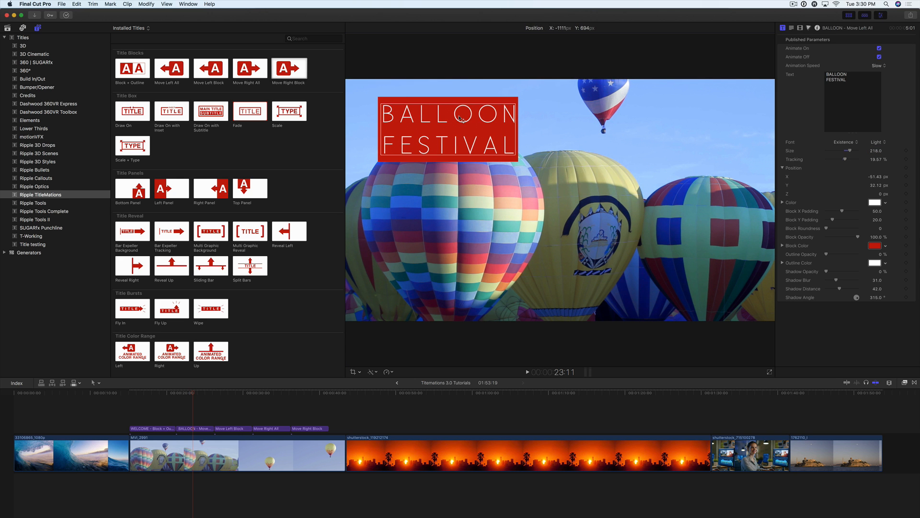
pyautogui.click(177, 393)
pyautogui.press('space')
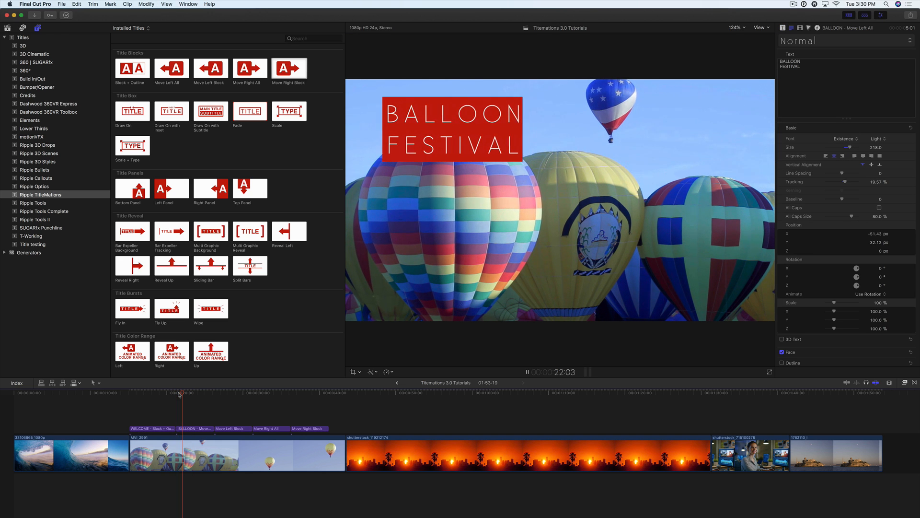
pyautogui.press('space')
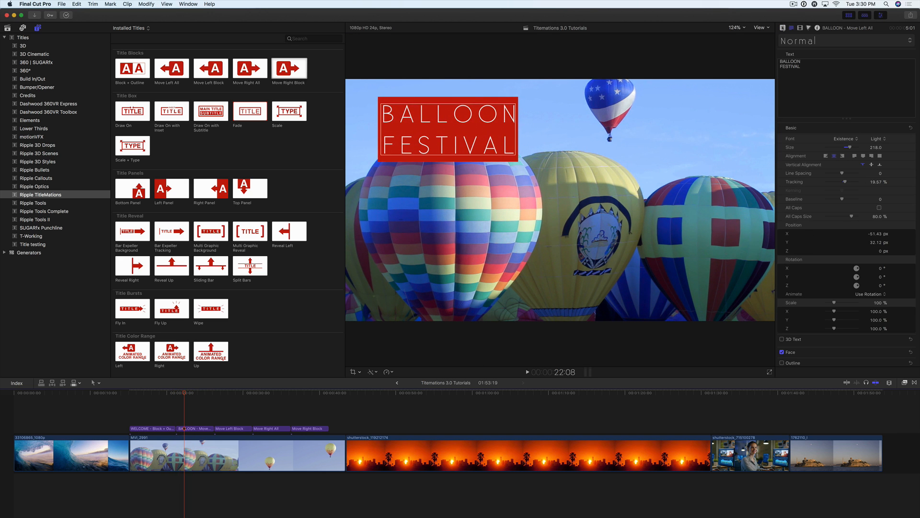
# Set the block's X padding to about 22 and Y padding to about -71, and change the block color to dark blue.
pyautogui.click(783, 28)
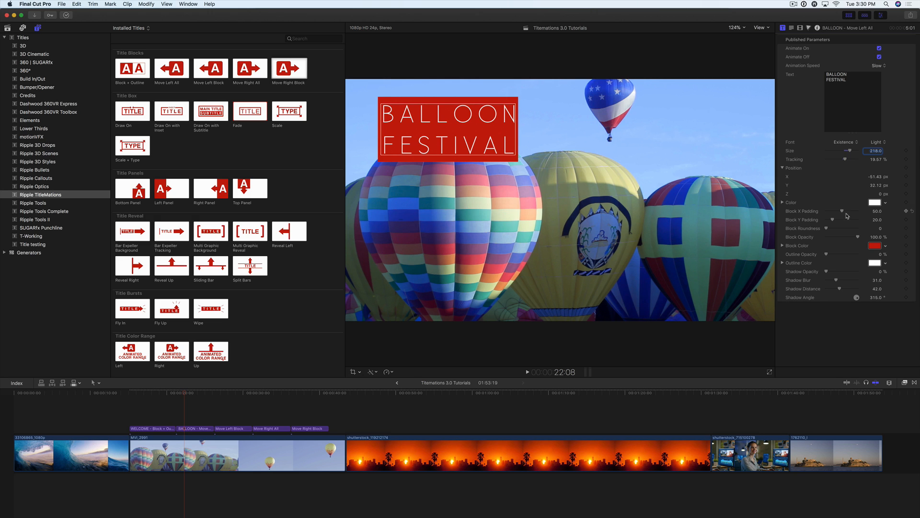
pyautogui.moveTo(843, 212); pyautogui.dragTo(863, 215)
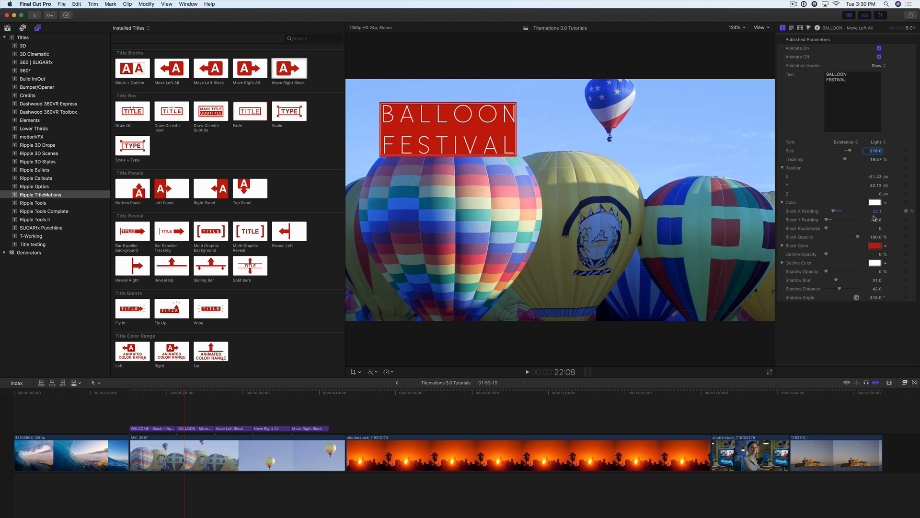
pyautogui.click(885, 247)
pyautogui.click(885, 287)
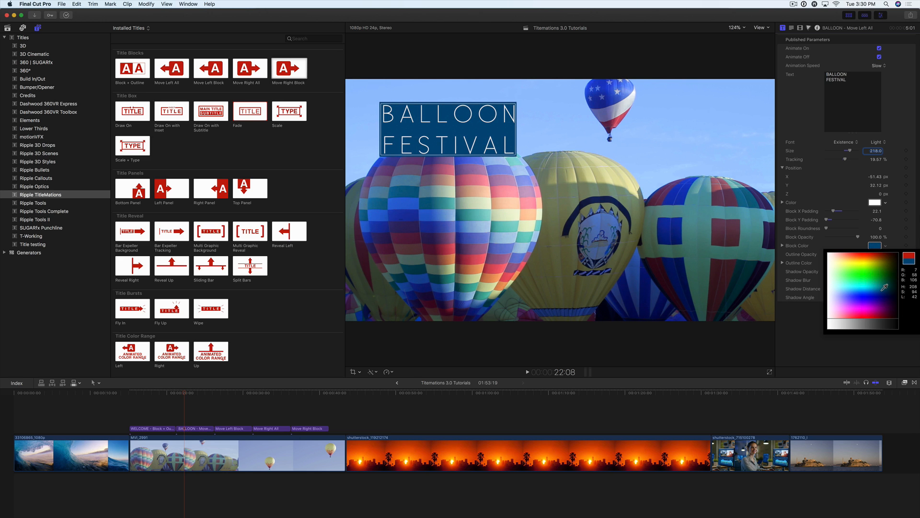
pyautogui.click(856, 235)
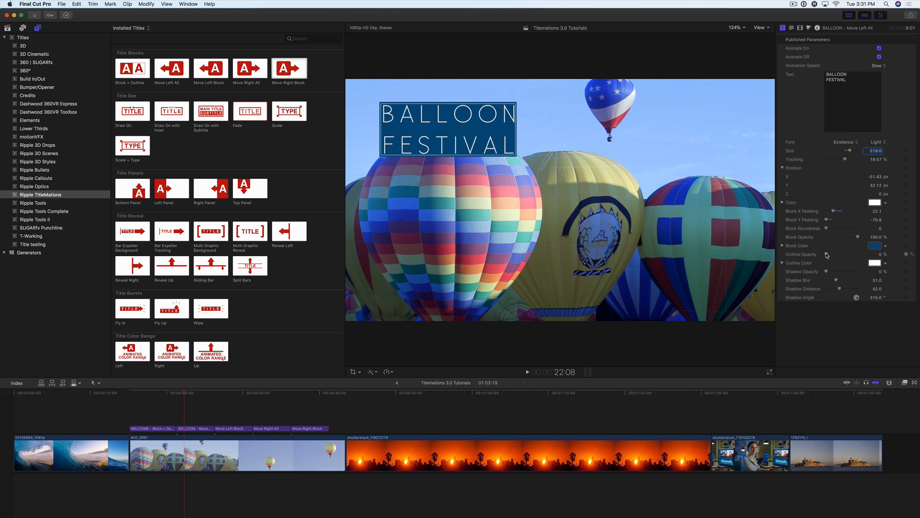
# Set the block's outline opacity to 100% and its shadow to about 70% opacity, blur 10 and distance 19, and adjust the shadow angle.
pyautogui.moveTo(827, 254); pyautogui.dragTo(858, 254)
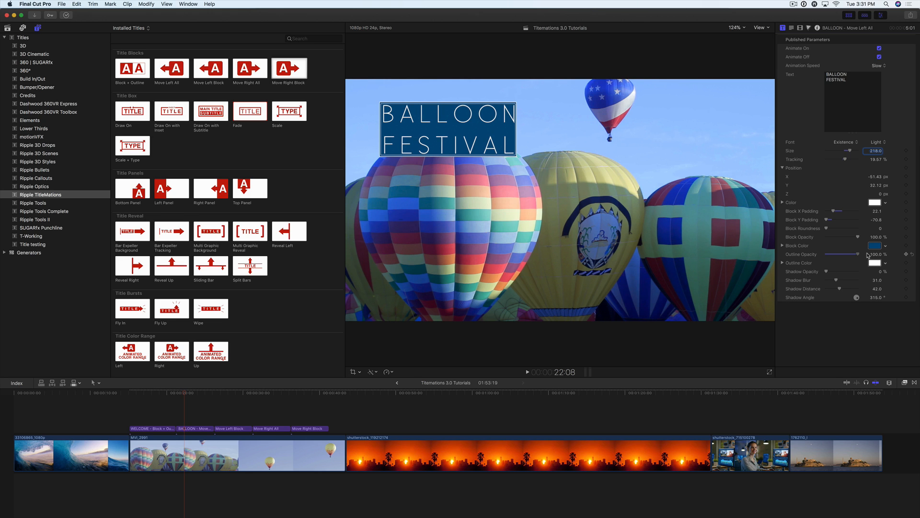
pyautogui.moveTo(828, 272); pyautogui.dragTo(876, 335)
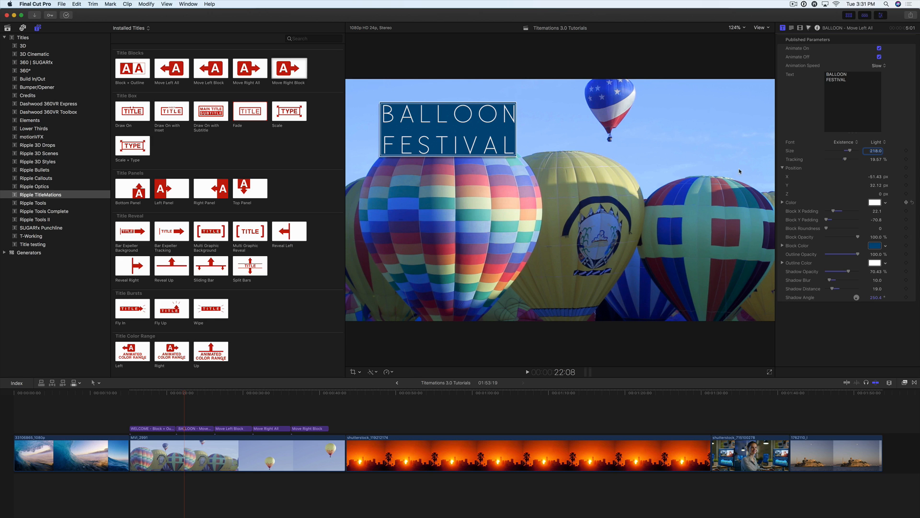
# Play the restyled BALLOON FESTIVAL title from its start to check the animation.
pyautogui.click(177, 395)
pyautogui.press('space')
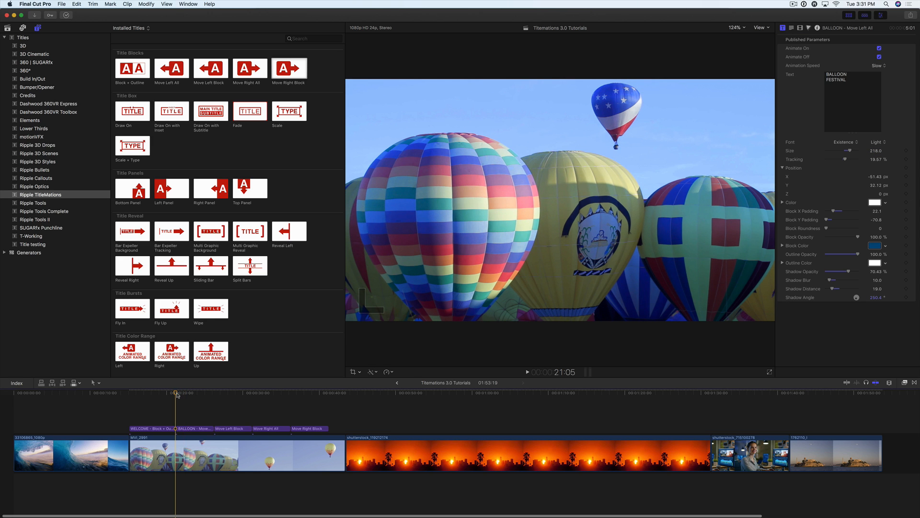
pyautogui.press('space')
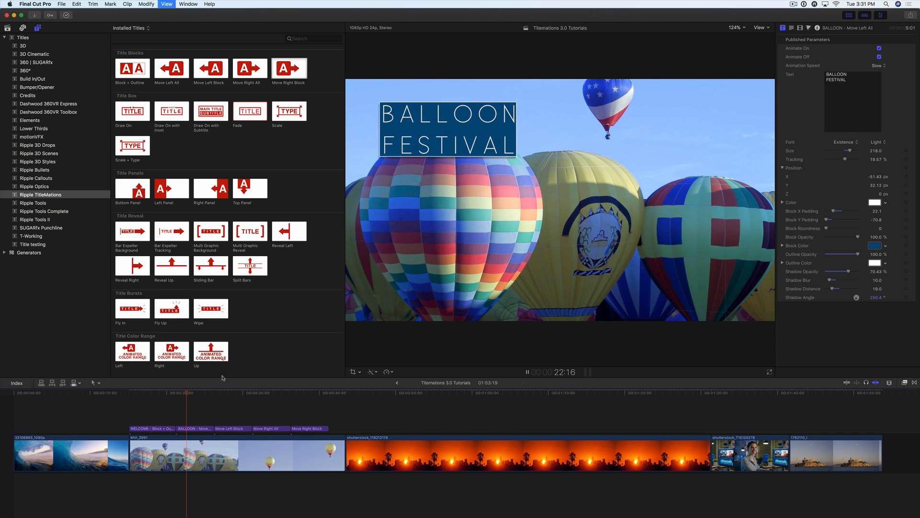
# Move the BALLOON FESTIVAL title to the picture's upper-right area, about X 44.1 and Y 31.1, and replay it from its start.
pyautogui.moveTo(456, 118); pyautogui.dragTo(690, 119)
pyautogui.click(179, 394)
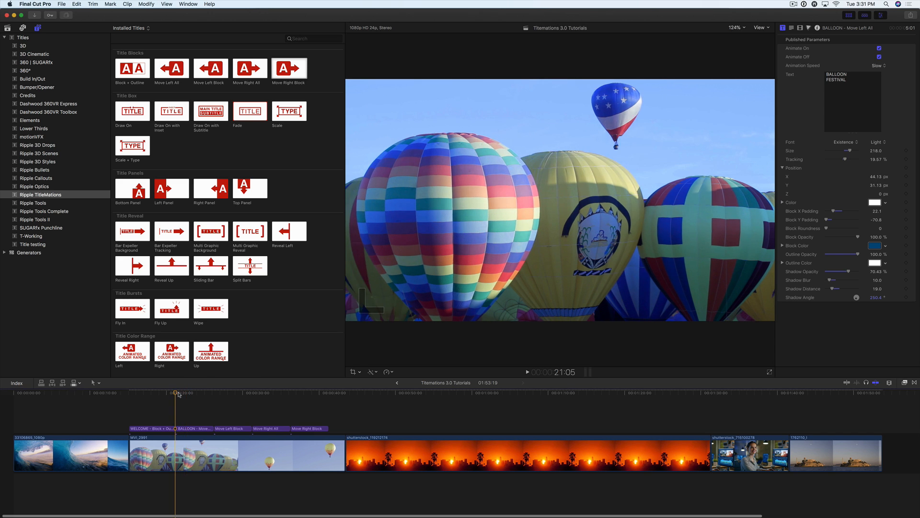
pyautogui.press('space')
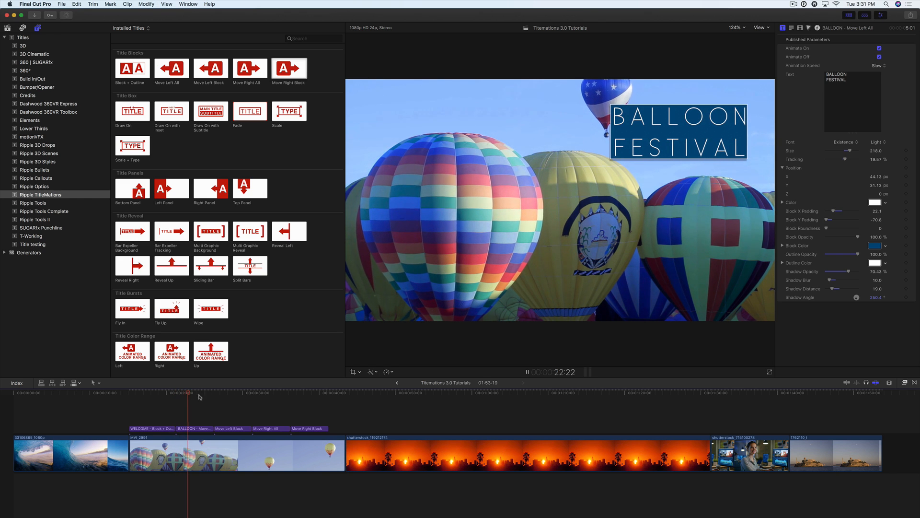
# Play the Move Left Block title from its start to check its default animation.
pyautogui.click(214, 395)
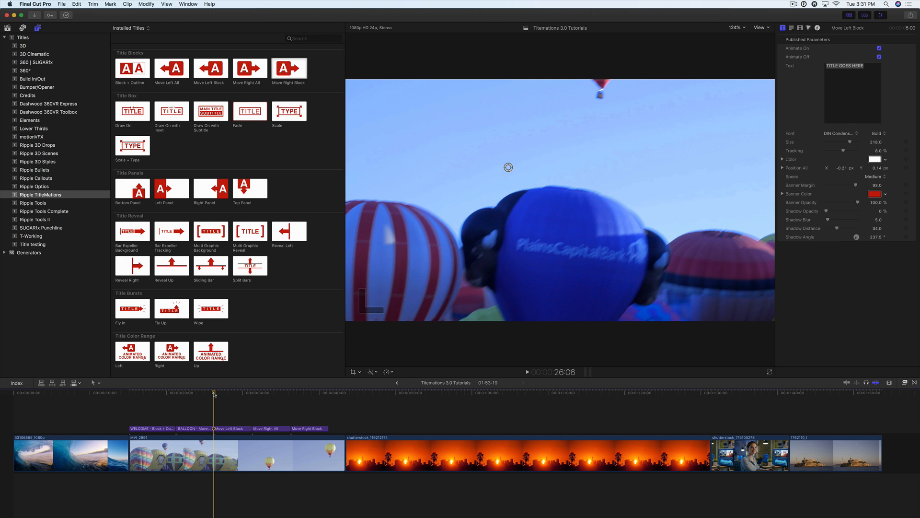
pyautogui.press('space')
pyautogui.press('space')
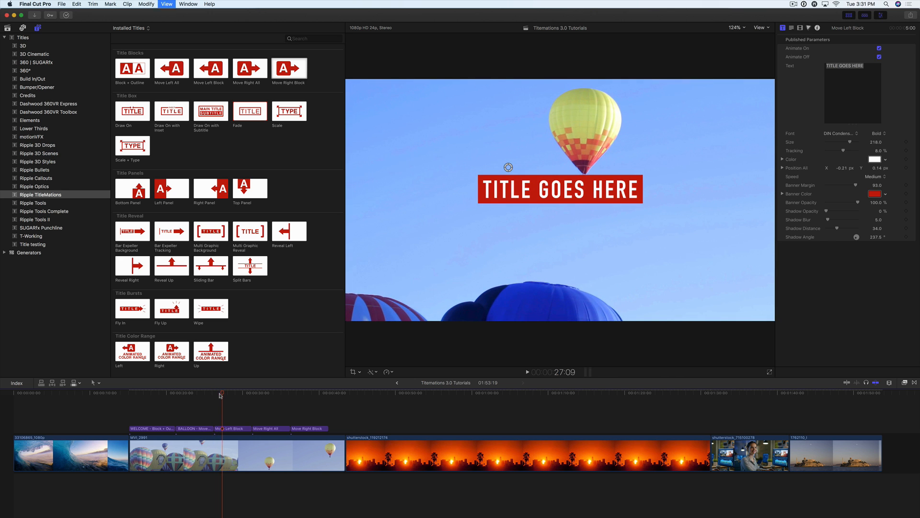
# Shift the Move Right All and Move Right Block titles further along the timeline, and move Move Left Block to start at about 33:07.
pyautogui.click(262, 430)
pyautogui.keyDown('super'); pyautogui.click(317, 430); pyautogui.keyUp('super')
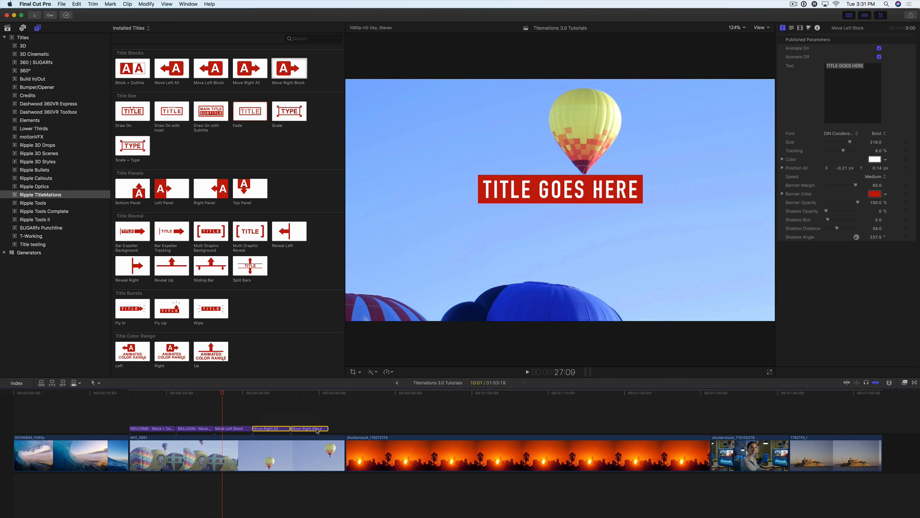
pyautogui.moveTo(320, 428); pyautogui.dragTo(396, 428)
pyautogui.moveTo(239, 429); pyautogui.dragTo(295, 430)
# Preview the repositioned Move Left Block title from its start, stepping through its entrance frame by frame until the full title is on screen.
pyautogui.click(267, 393)
pyautogui.press('space')
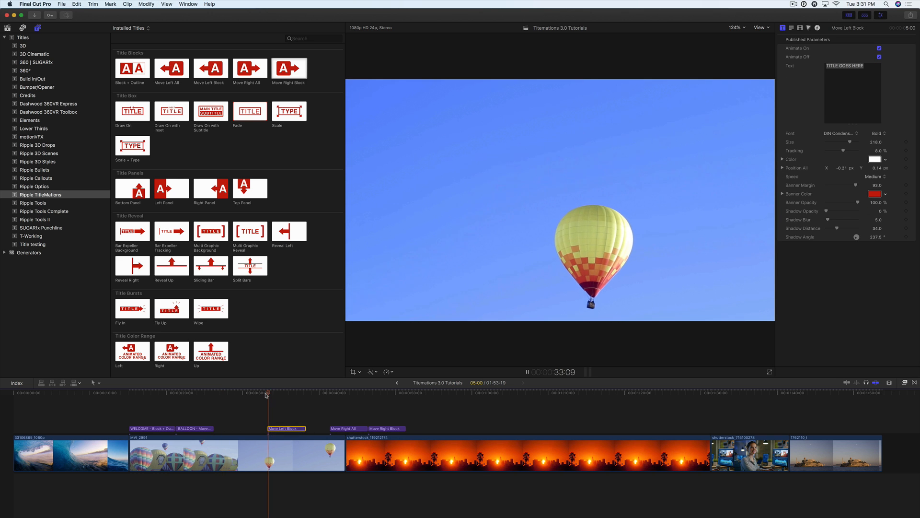
pyautogui.press('space')
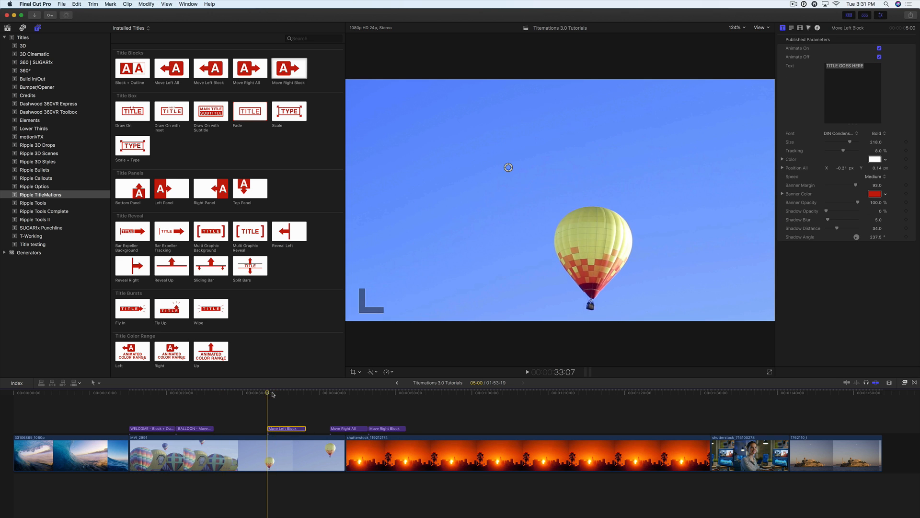
pyautogui.moveTo(272, 395); pyautogui.dragTo(269, 395)
pyautogui.press('Right')
pyautogui.press('Right')
pyautogui.press('Right')
pyautogui.press('Right')
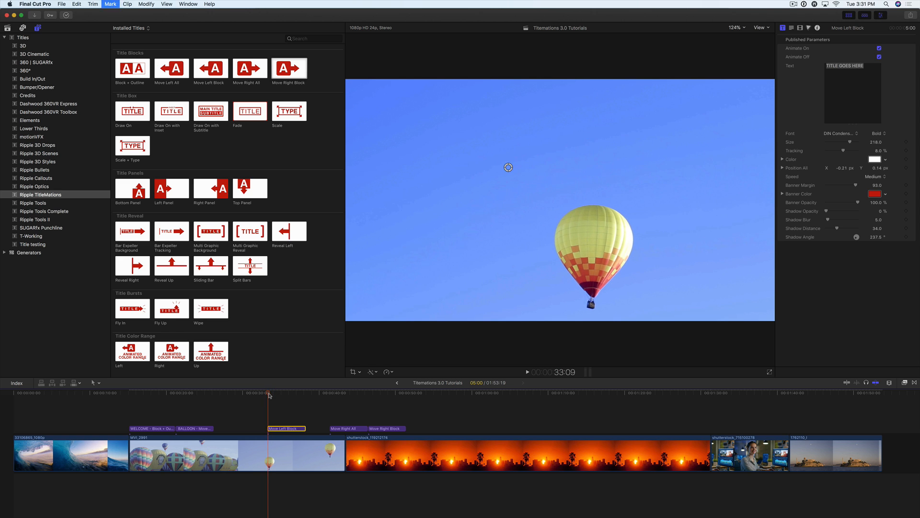
pyautogui.press('Right')
pyautogui.press('Right')
pyautogui.press('Right')
pyautogui.press('Right')
pyautogui.press('Right')
pyautogui.press('Right')
pyautogui.press('Right')
pyautogui.press('Right')
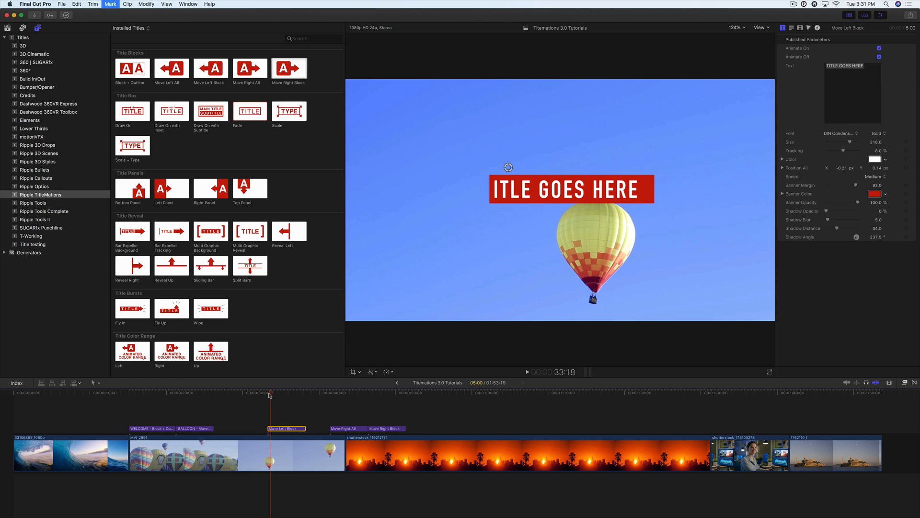
pyautogui.moveTo(270, 395); pyautogui.dragTo(278, 394)
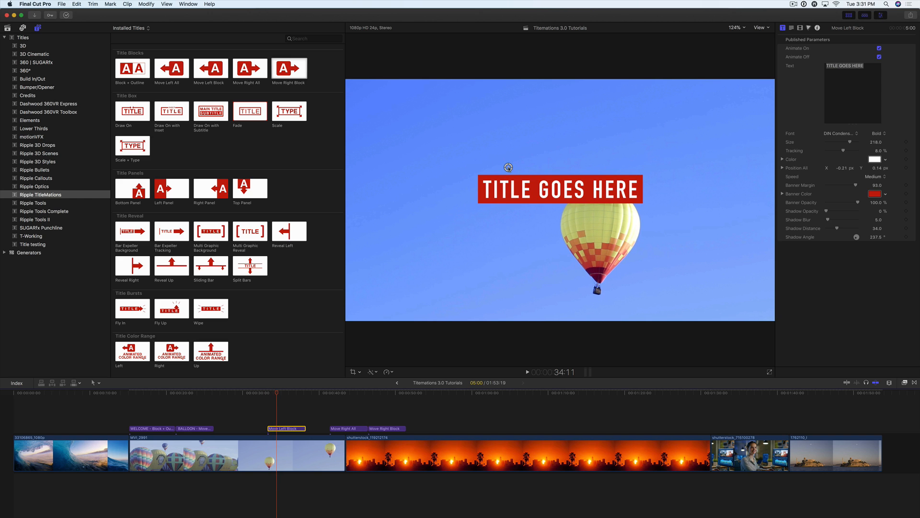
# Move the whole Move Left Block title to the picture's upper-left area, about X -0.63 and Y 0.32, undoing the accidental shift of its text.
pyautogui.moveTo(508, 167); pyautogui.dragTo(476, 129)
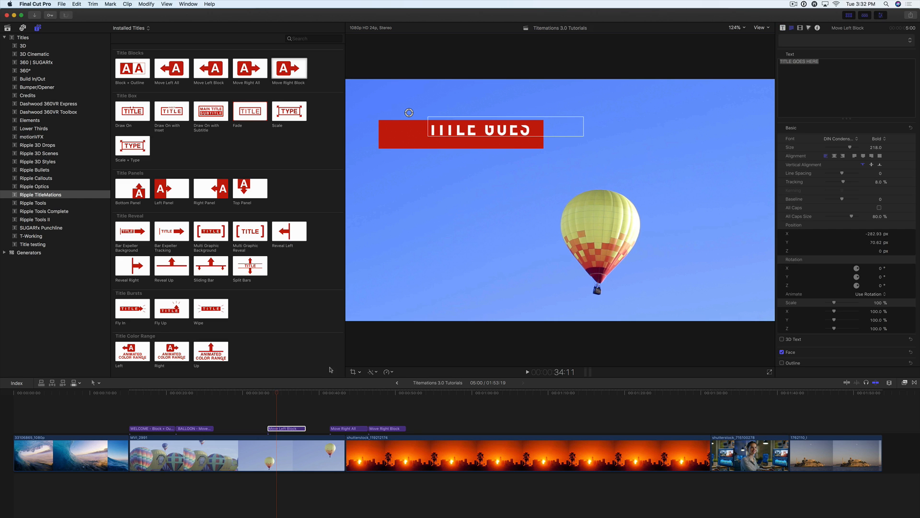
pyautogui.click(275, 394)
pyautogui.press('super+z')
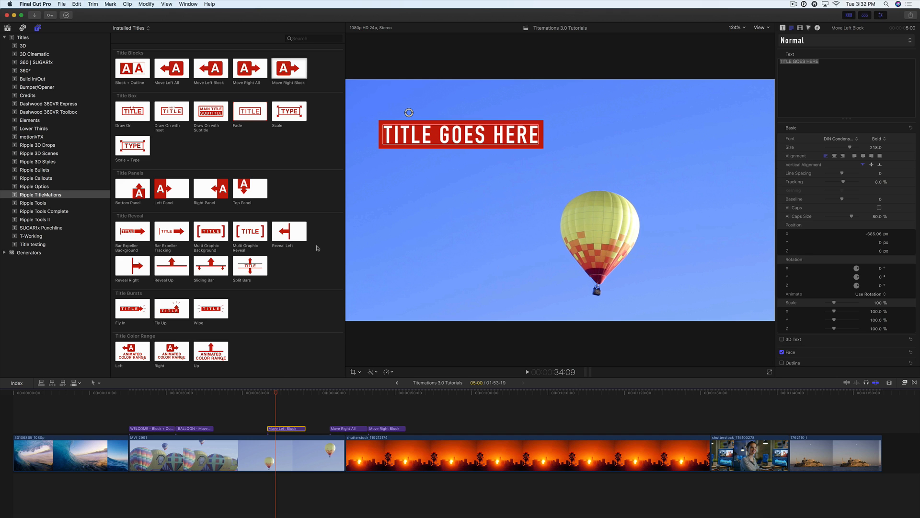
pyautogui.moveTo(409, 113); pyautogui.dragTo(409, 123)
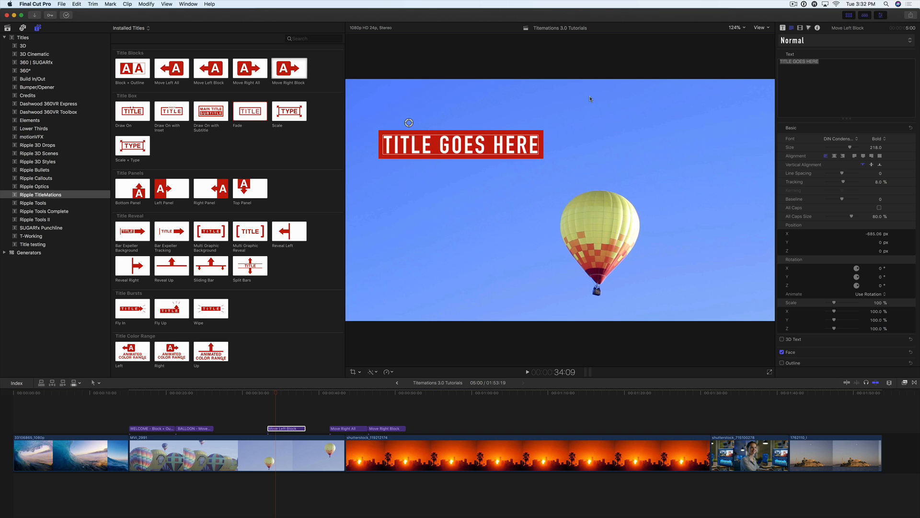
# Slightly reduce the Move Left Block title's banner margin and set its animation speed to Fast.
pyautogui.click(783, 28)
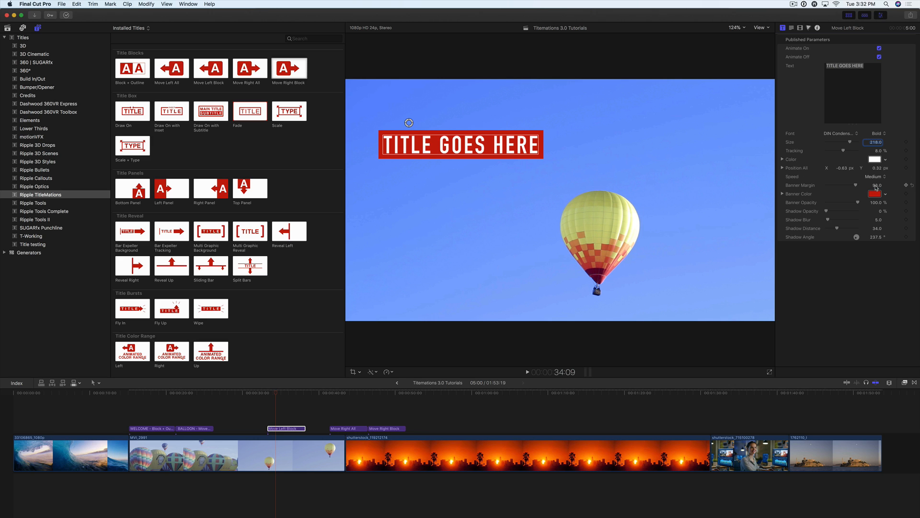
pyautogui.moveTo(875, 186); pyautogui.dragTo(873, 188)
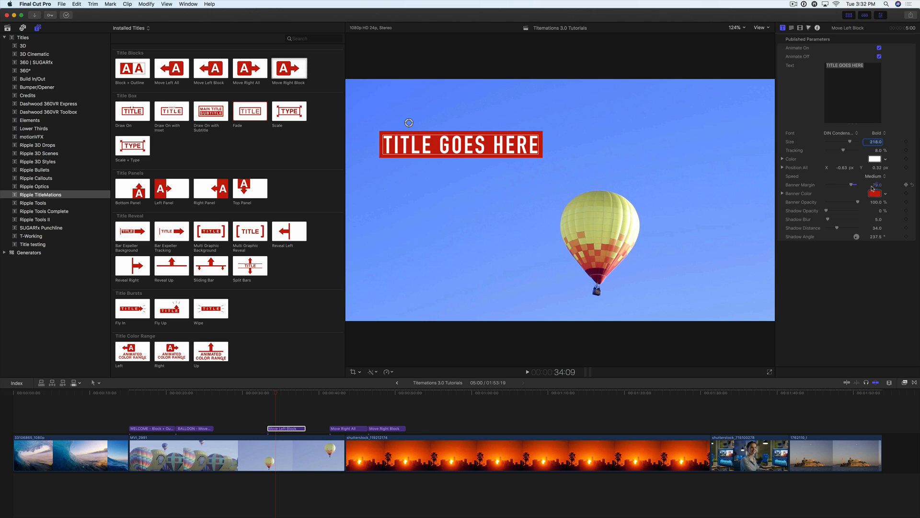
pyautogui.click(870, 177)
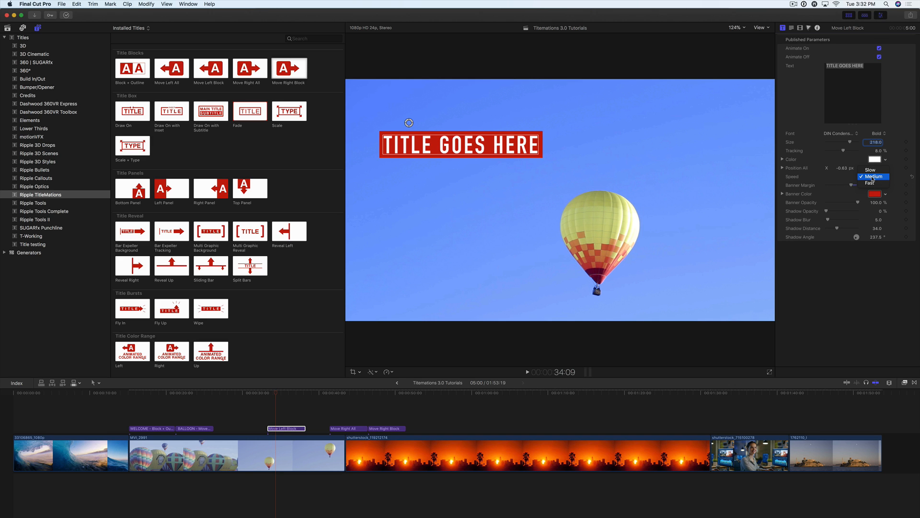
pyautogui.click(873, 183)
# Move the Move Right All and Move Right Block titles together over the beginning of the sunset skyline clip, starting at about 44:13.
pyautogui.click(321, 416)
pyautogui.moveTo(331, 394); pyautogui.dragTo(394, 429)
pyautogui.click(363, 412)
# Play the Move Right All and Move Right Block titles over the sunset clip to check their animations.
pyautogui.click(352, 394)
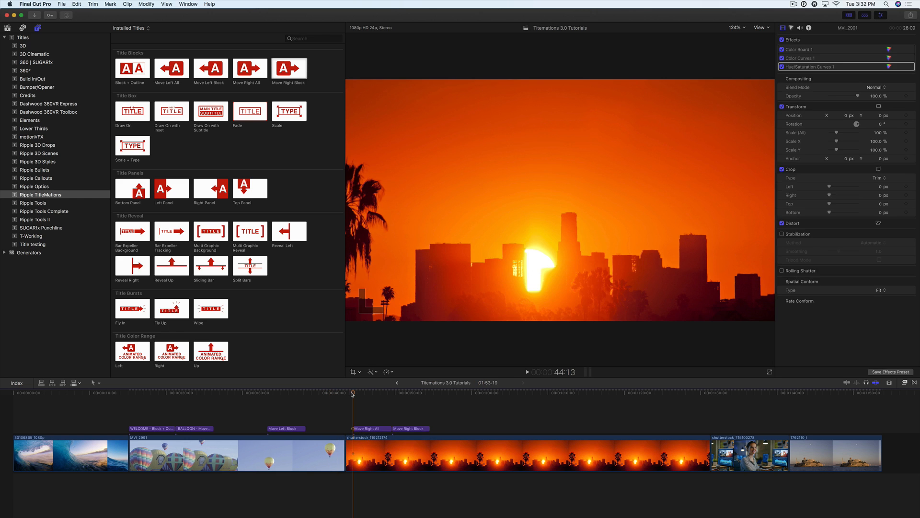
pyautogui.press('space')
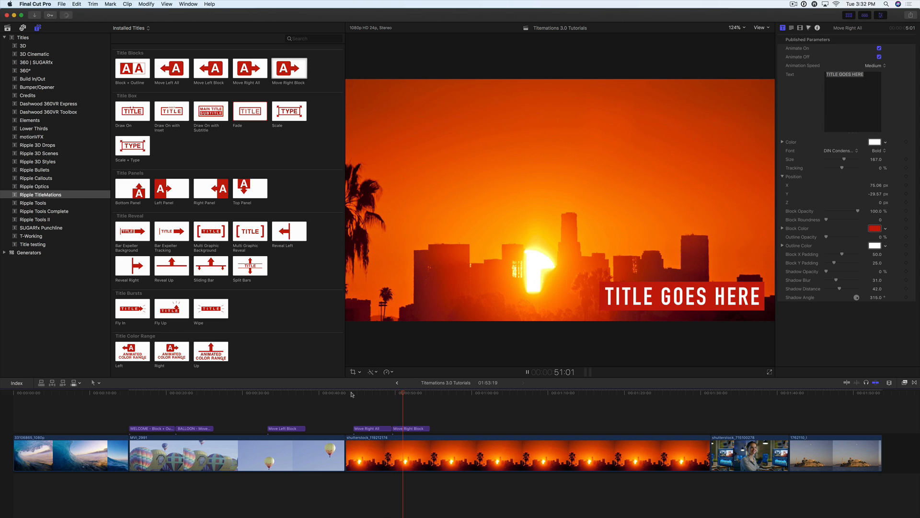
pyautogui.press('space')
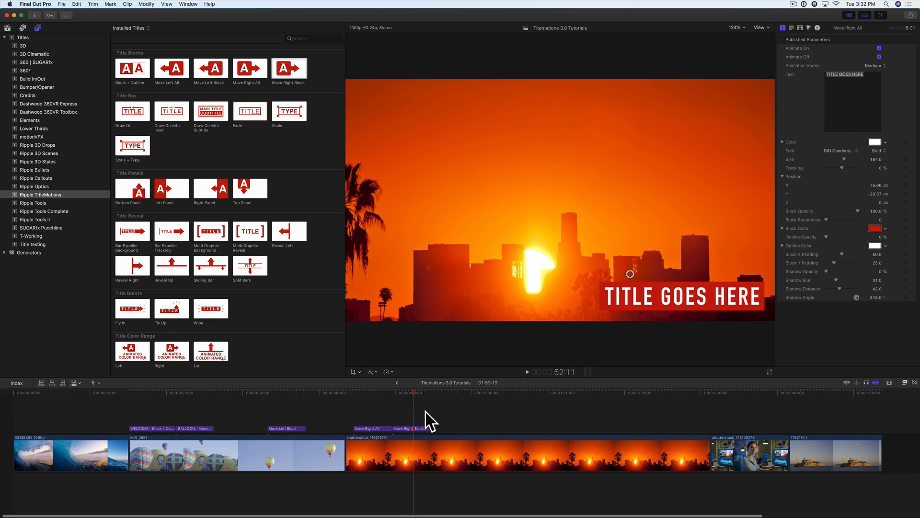